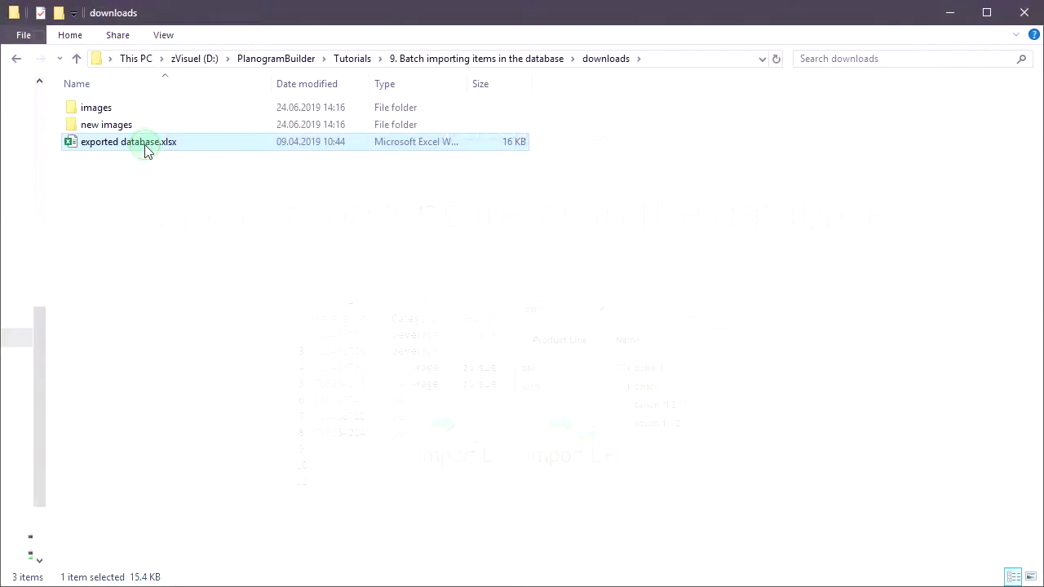
Open exported database.xlsx from the downloads folder in Excel
double_click(147, 151)
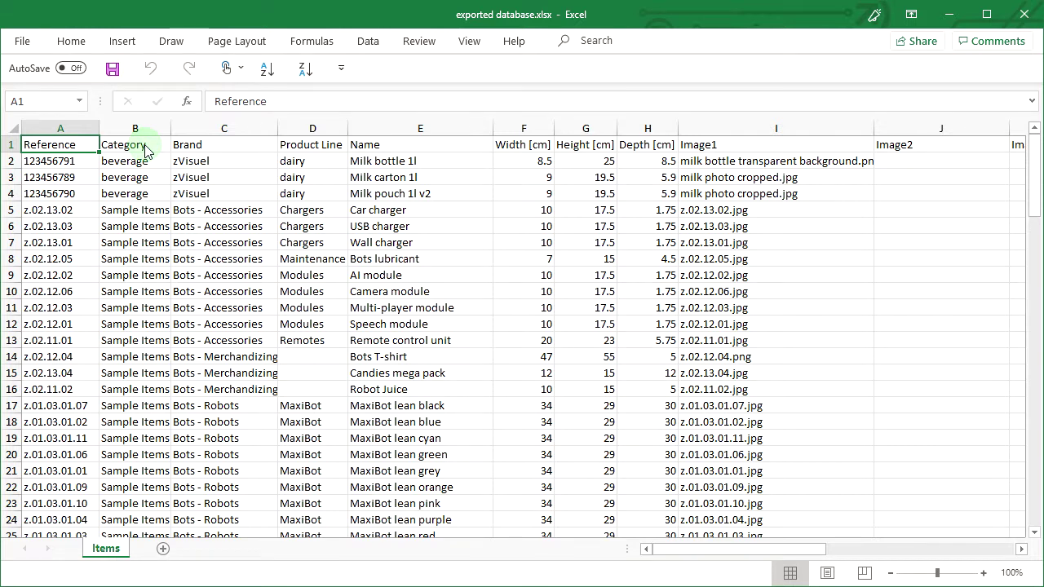
Sort the whole Items table A to Z by the Product Line column
click(313, 128)
click(267, 69)
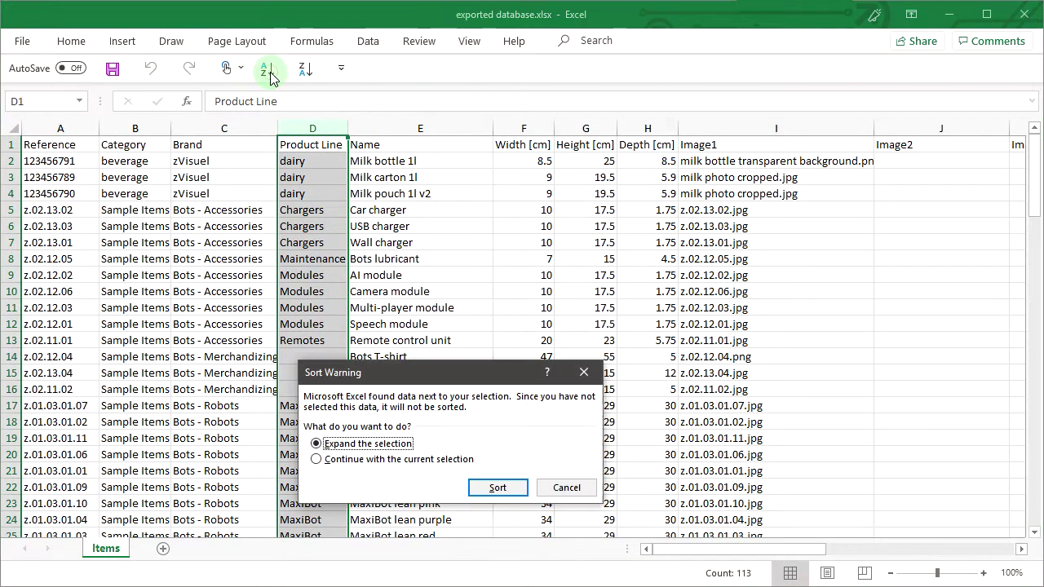
click(495, 487)
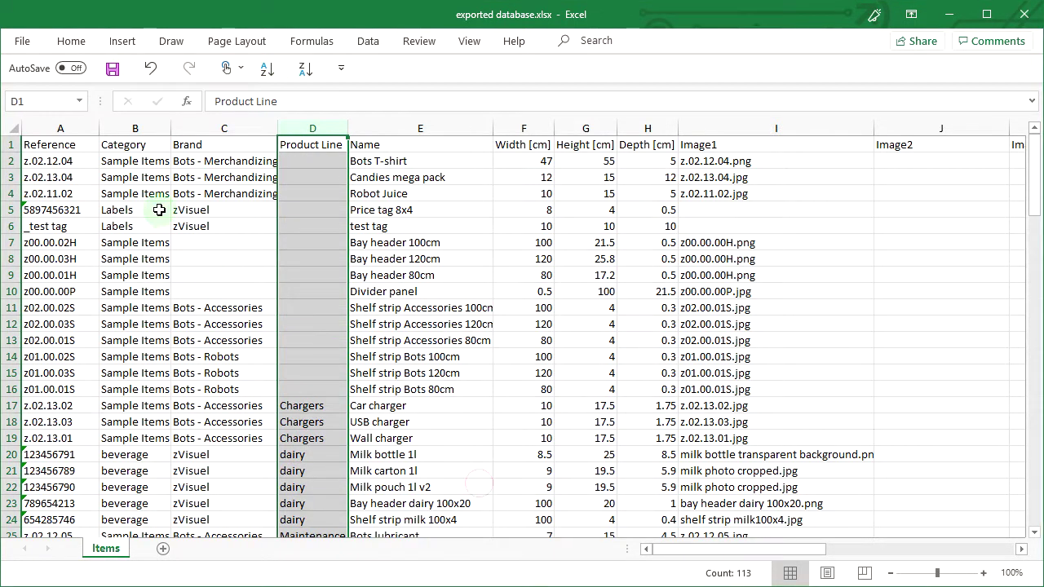
Delete the non-dairy rows above and below the dairy items, including rows 7 to 95
drag(7, 161, 10, 438)
right_click(11, 438)
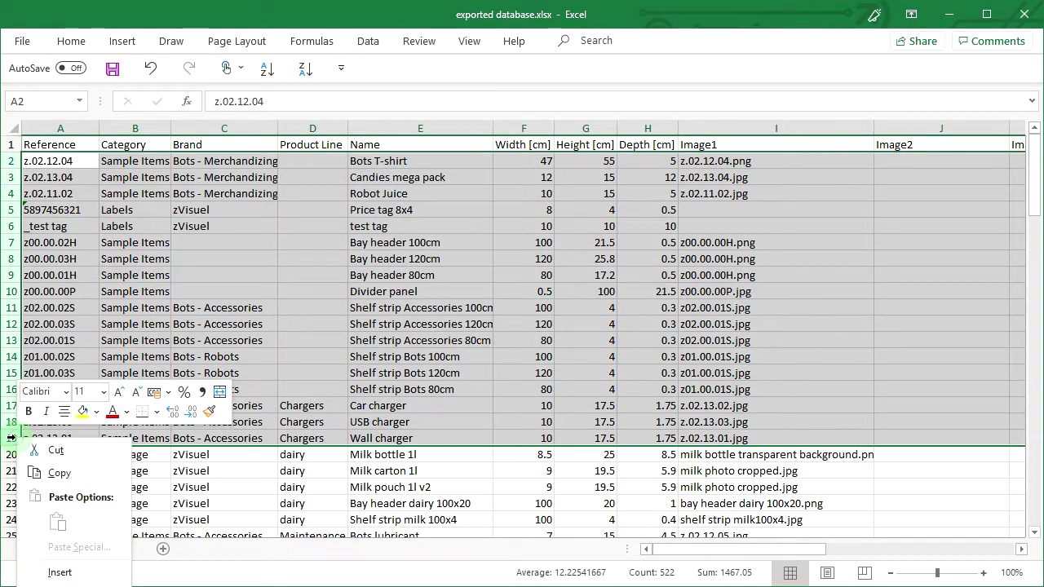
click(74, 583)
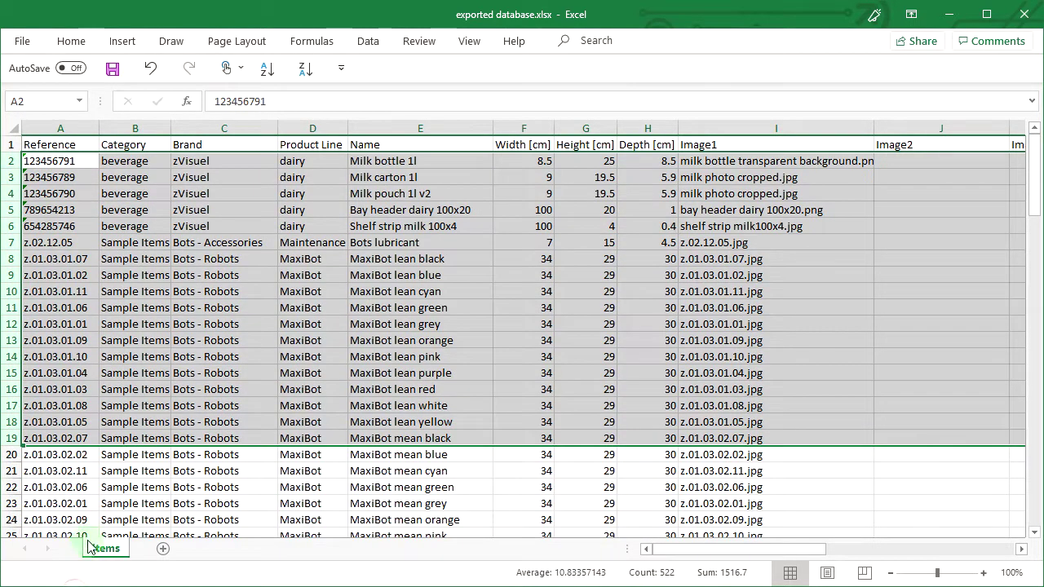
click(11, 242)
drag(1034, 193, 993, 475)
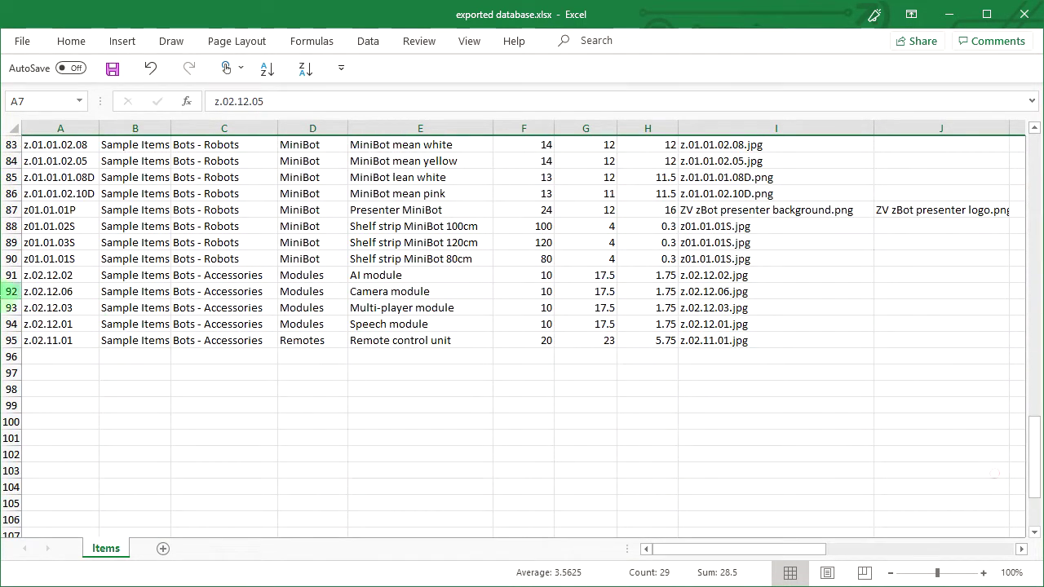
shift+click(10, 340)
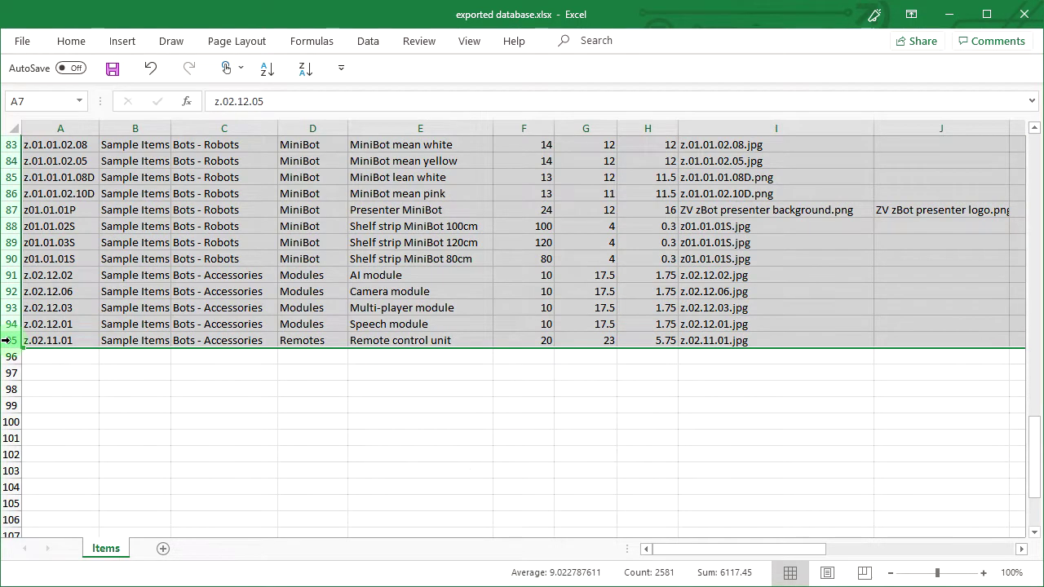
key(ctrl+minus)
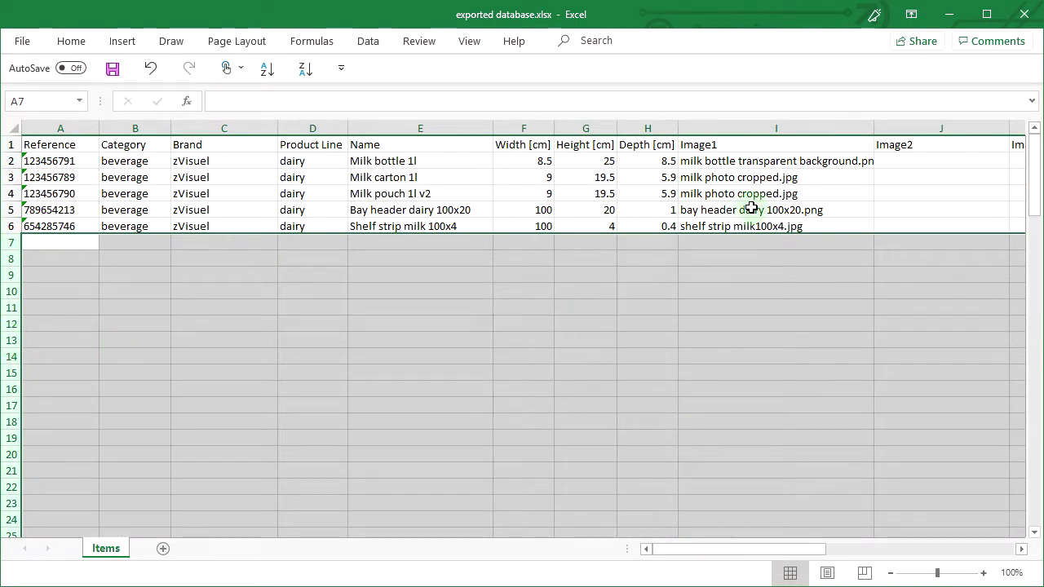
Copy the Milk carton 1l row 3 into row 7
click(556, 202)
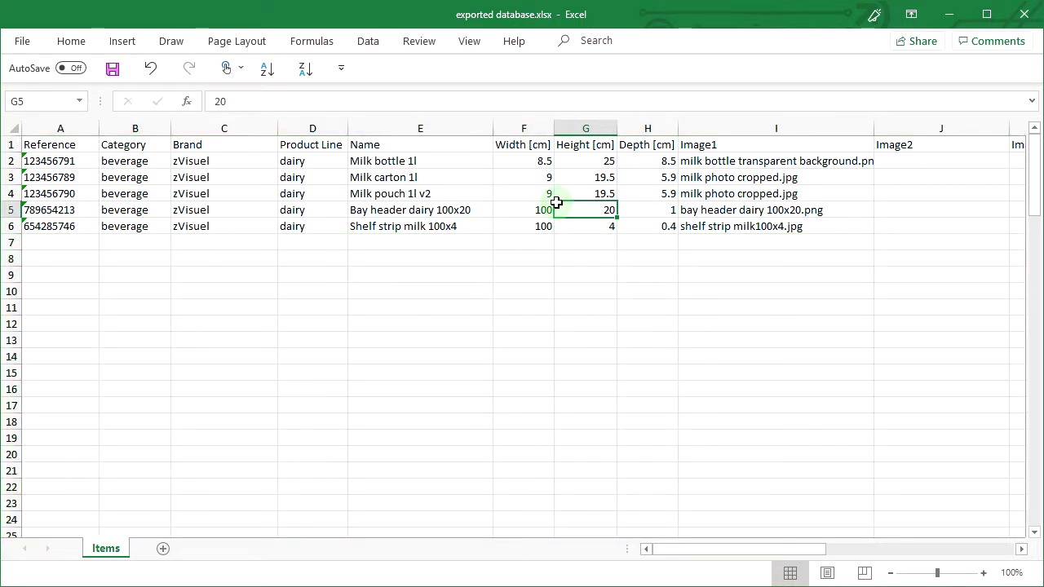
click(7, 177)
right_click(6, 177)
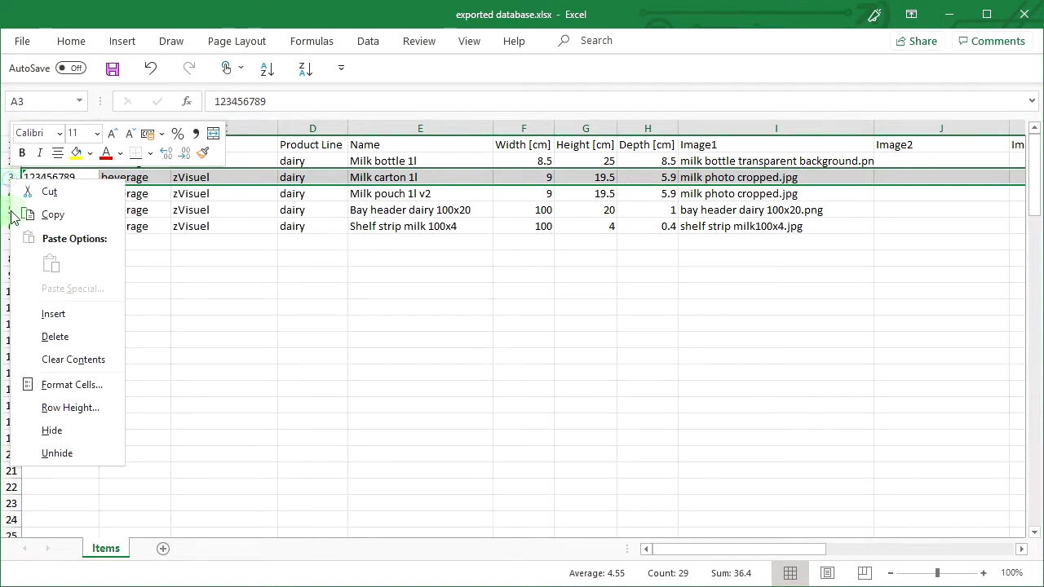
click(79, 216)
click(56, 241)
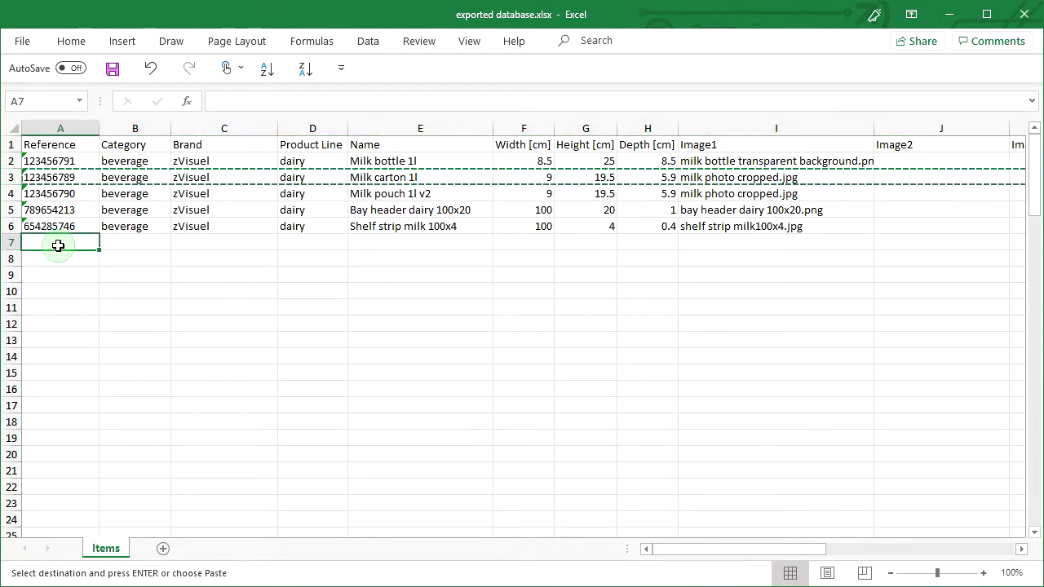
right_click(57, 242)
click(100, 331)
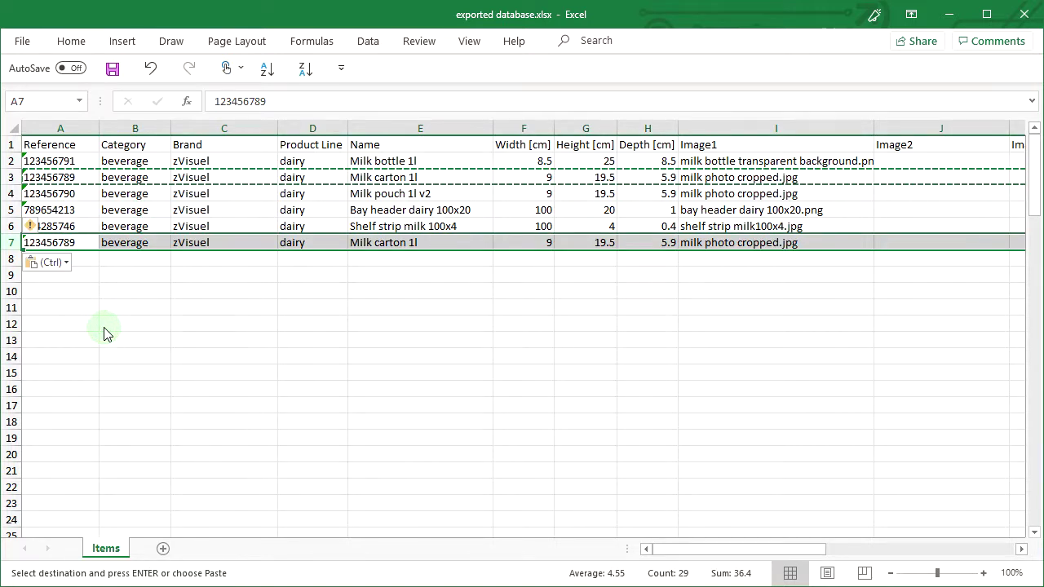
Change row 7's reference to 123456788
click(82, 242)
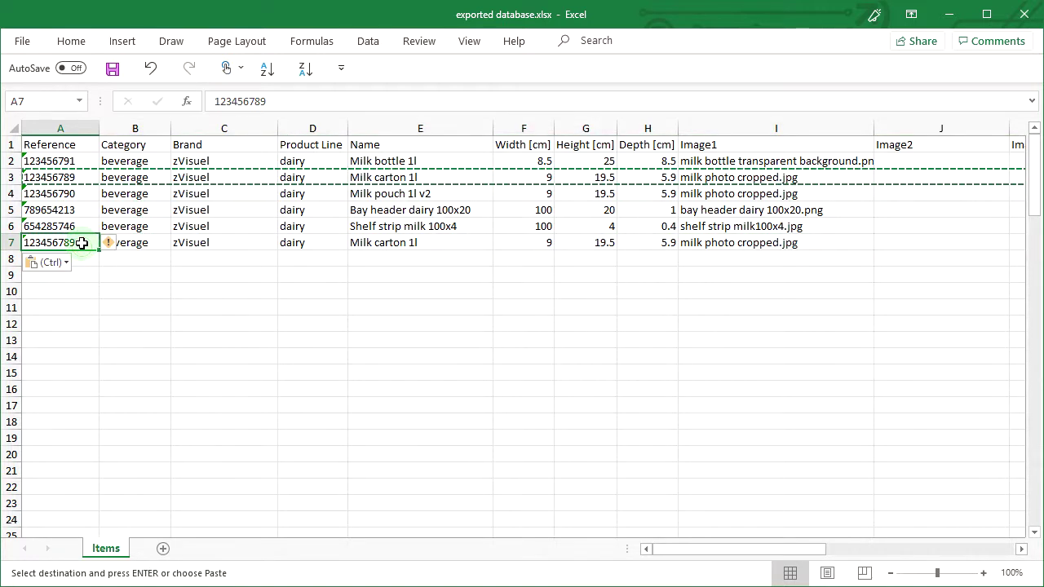
double_click(82, 242)
key(BackSpace)
text(8)
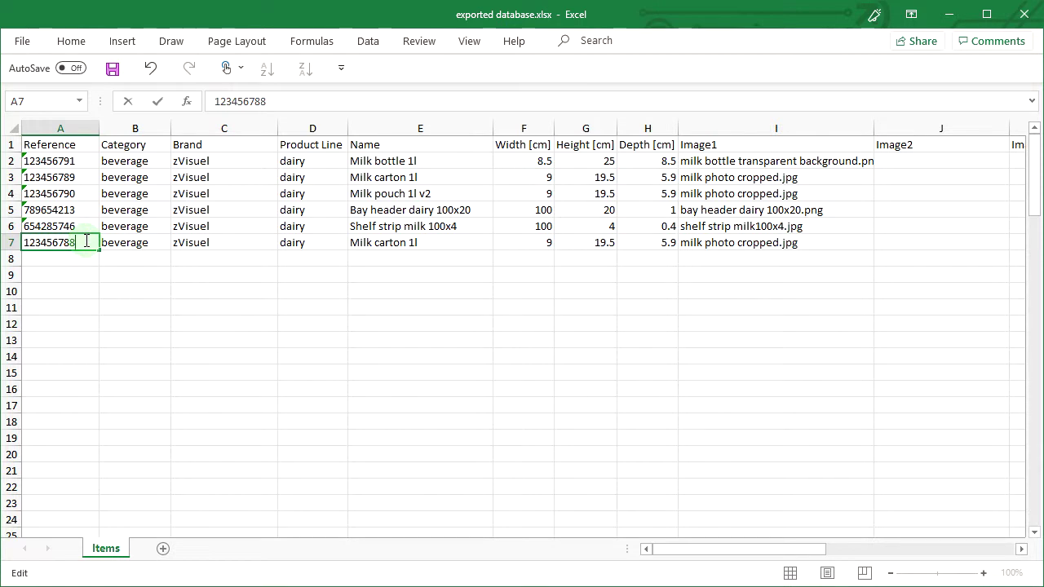
click(142, 314)
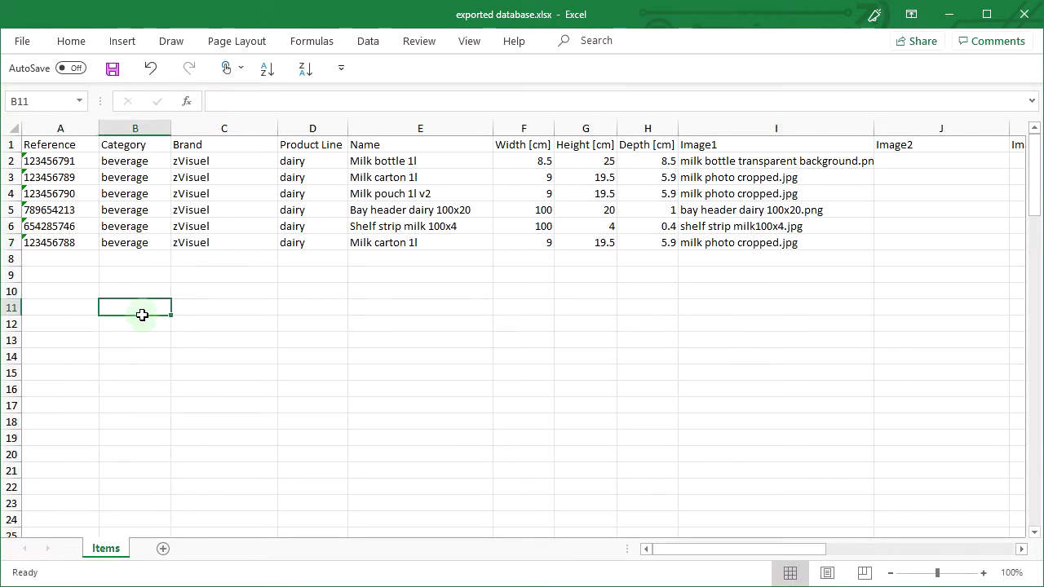
Rename row 7 to 'Milk carton 1l 1.5%', save, and return to File Explorer
click(436, 241)
double_click(438, 241)
text(1.5%)
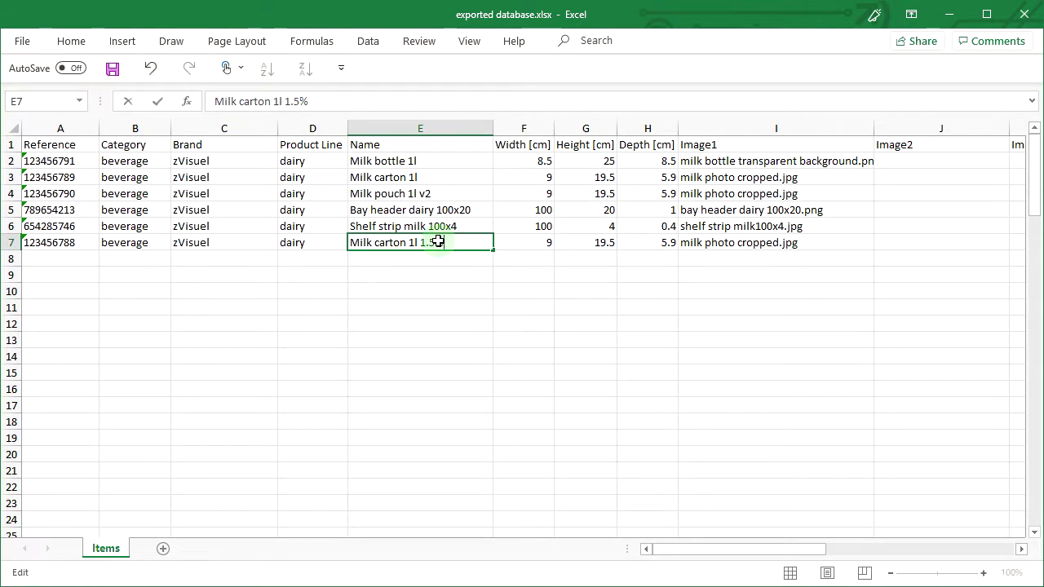
click(431, 289)
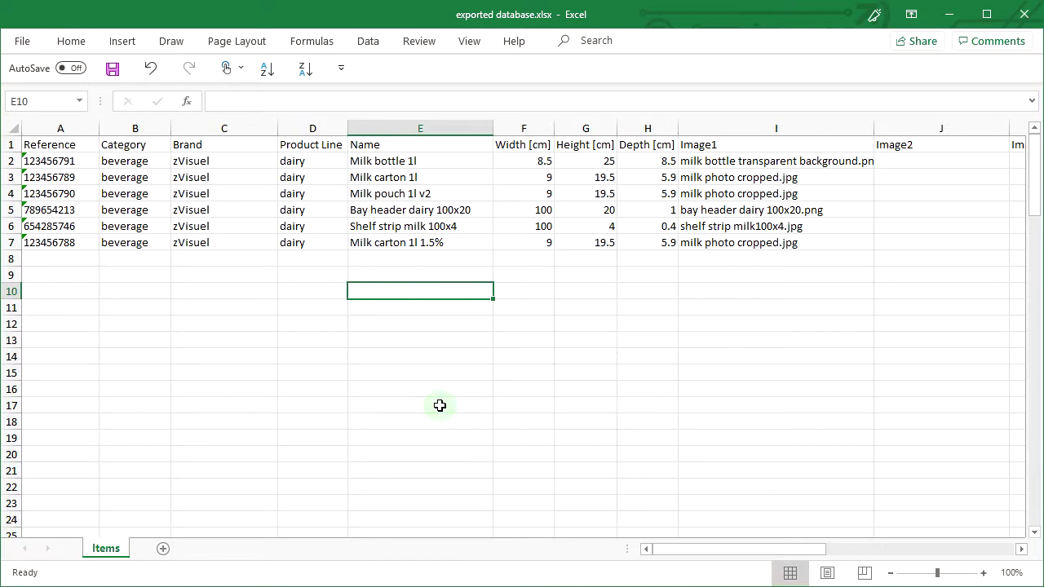
key(ctrl+s)
key(alt+F4)
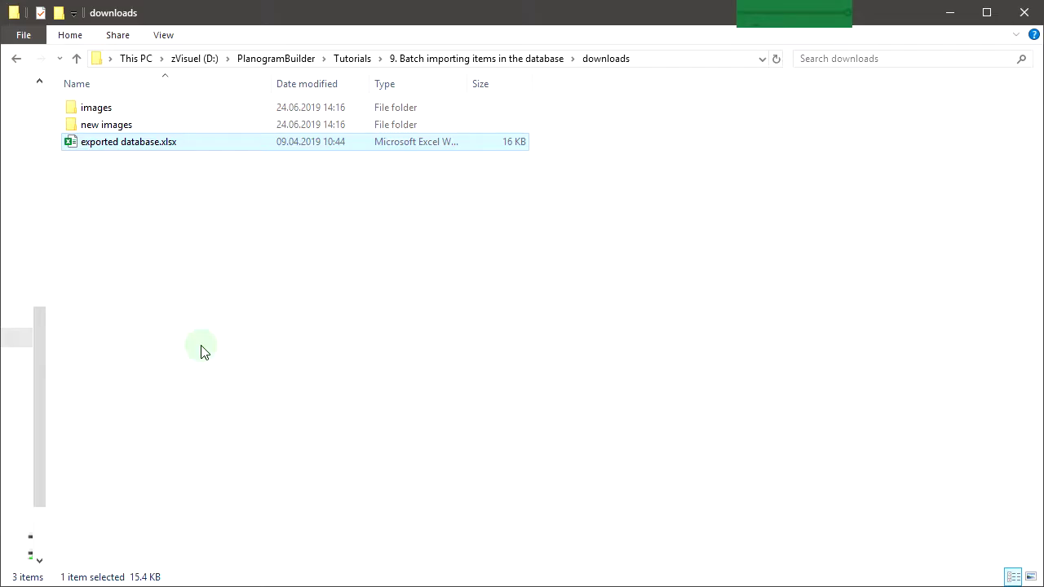
In the new images folder, copy the file name 'milk carton 1l 1.5%.jpg' and return to Excel
double_click(125, 128)
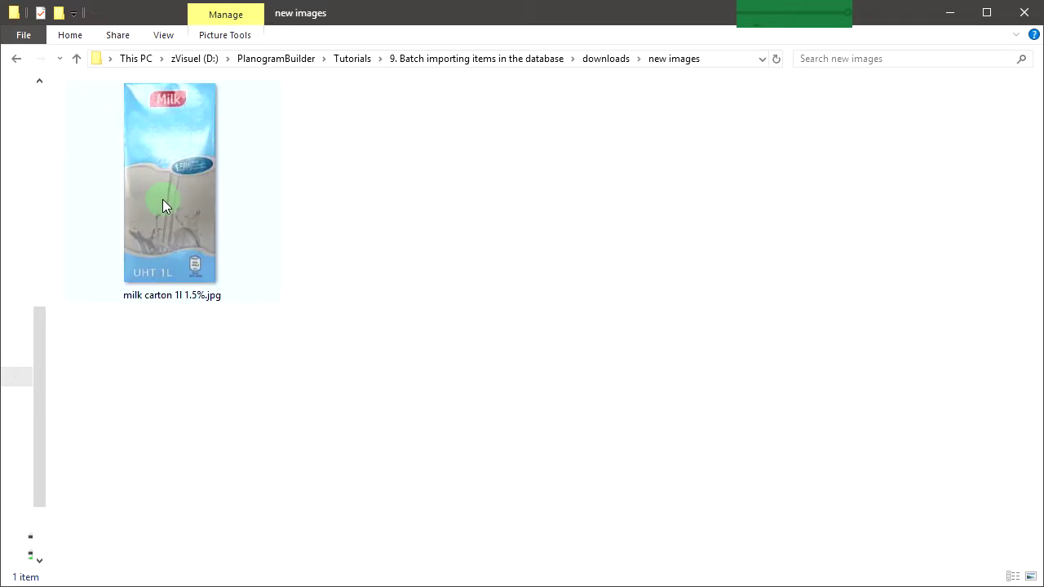
click(175, 297)
key(F2)
drag(232, 294, 109, 291)
right_click(128, 297)
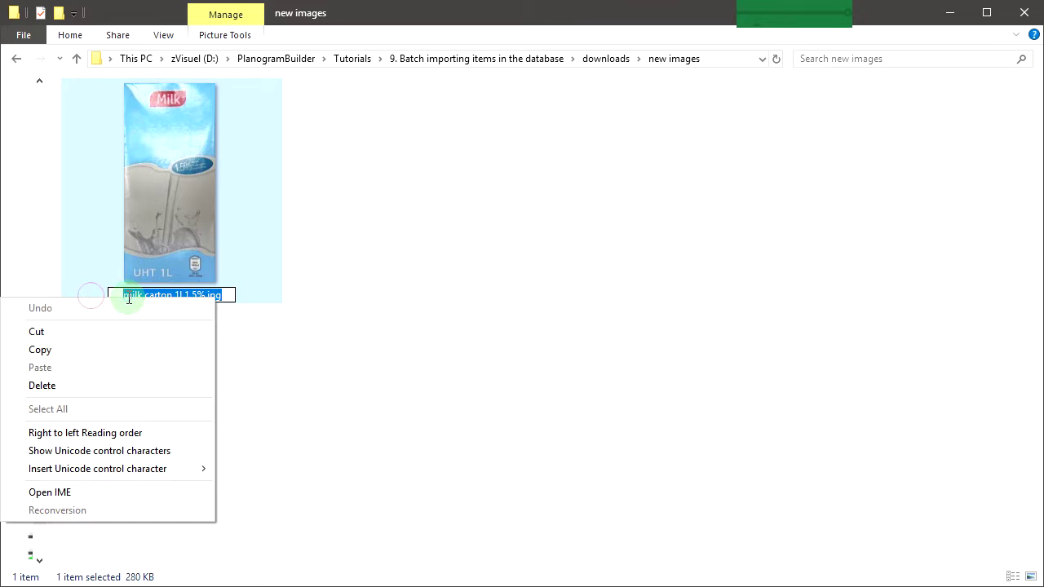
click(95, 348)
click(95, 351)
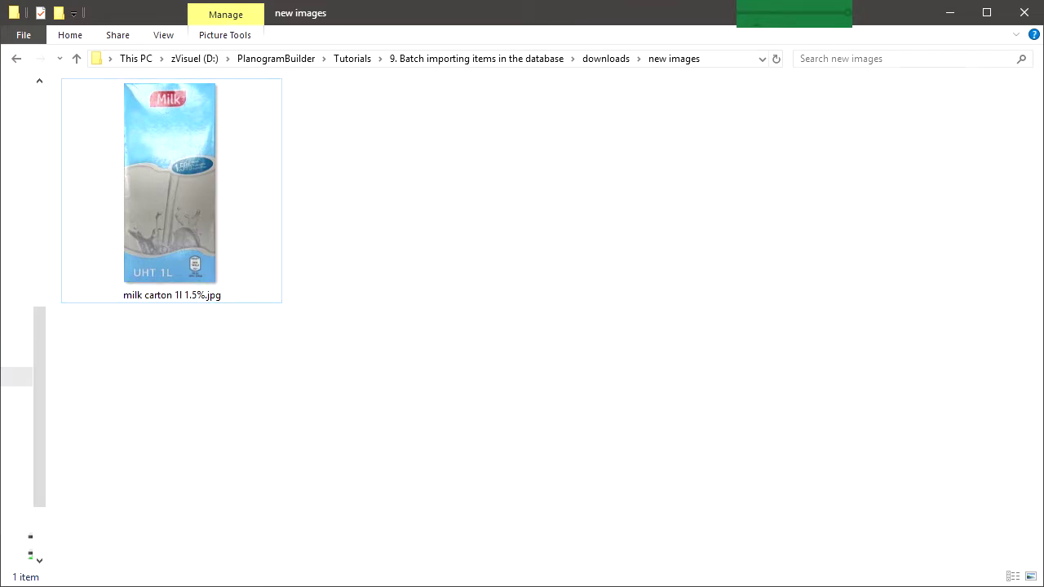
key(alt+Tab)
Replace row 7's Image1 value with milk carton 1l 1.5%.jpg
click(718, 244)
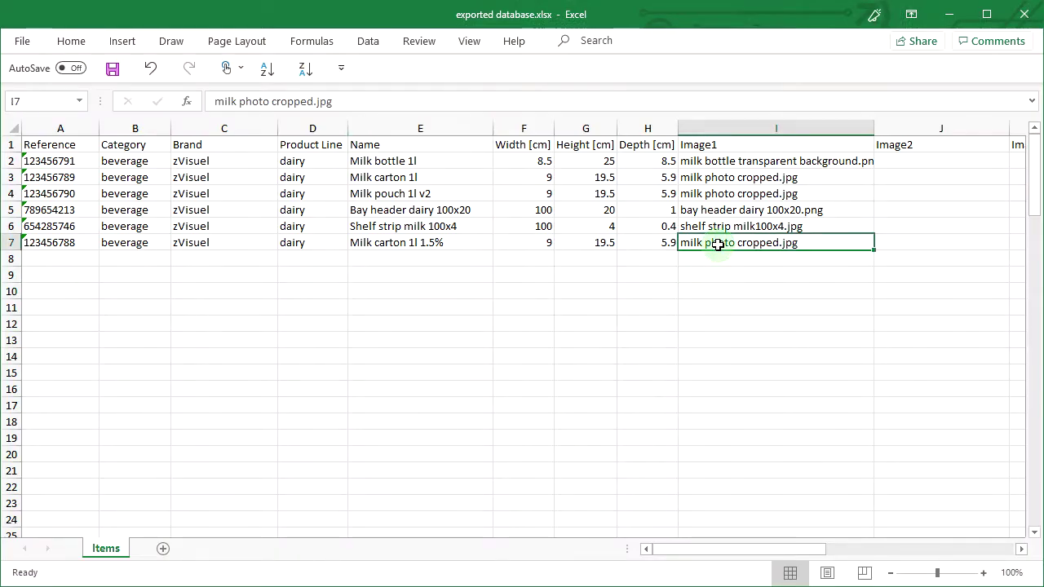
double_click(802, 245)
drag(802, 244, 610, 244)
key(ctrl+v)
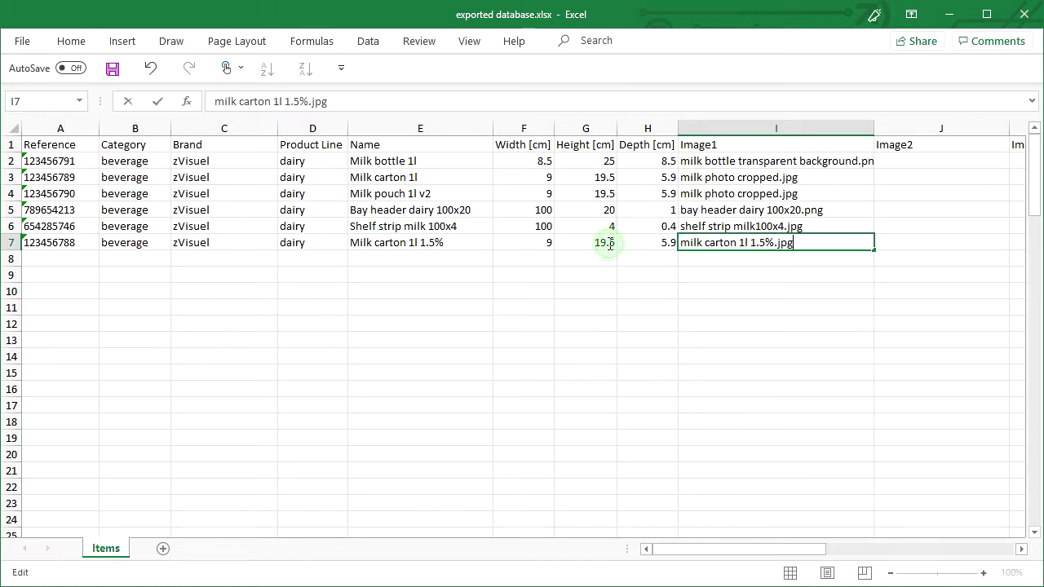
click(721, 284)
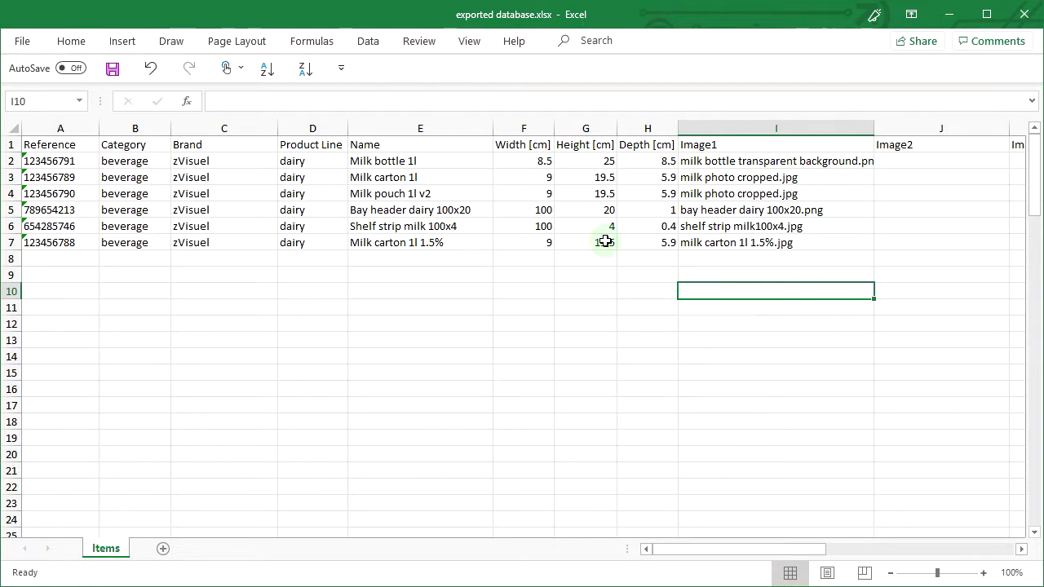
Rename the original row 3 carton to 'Milk carton 1l 2.5%'
click(447, 178)
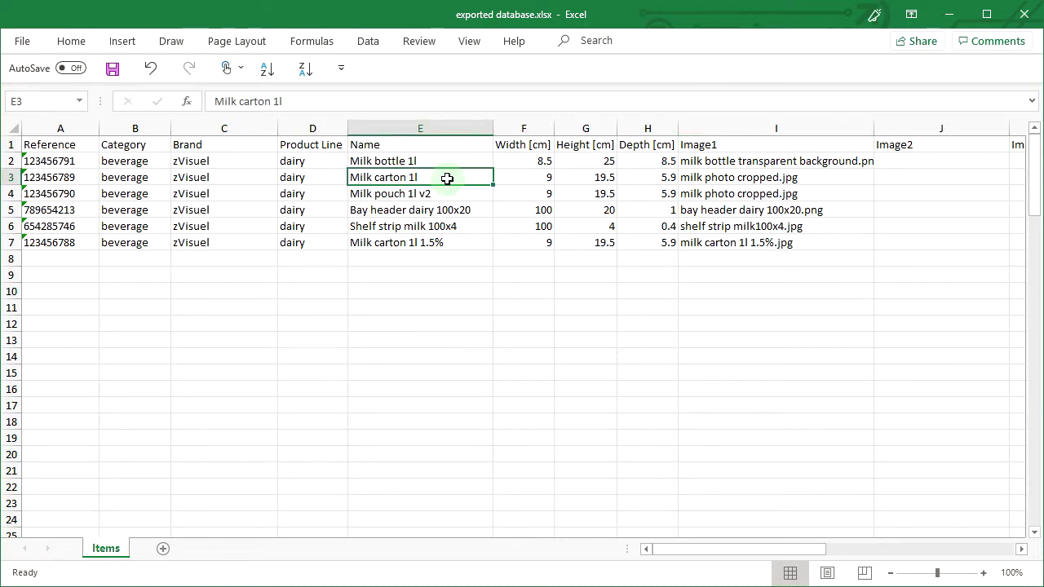
double_click(447, 178)
text(2.5)
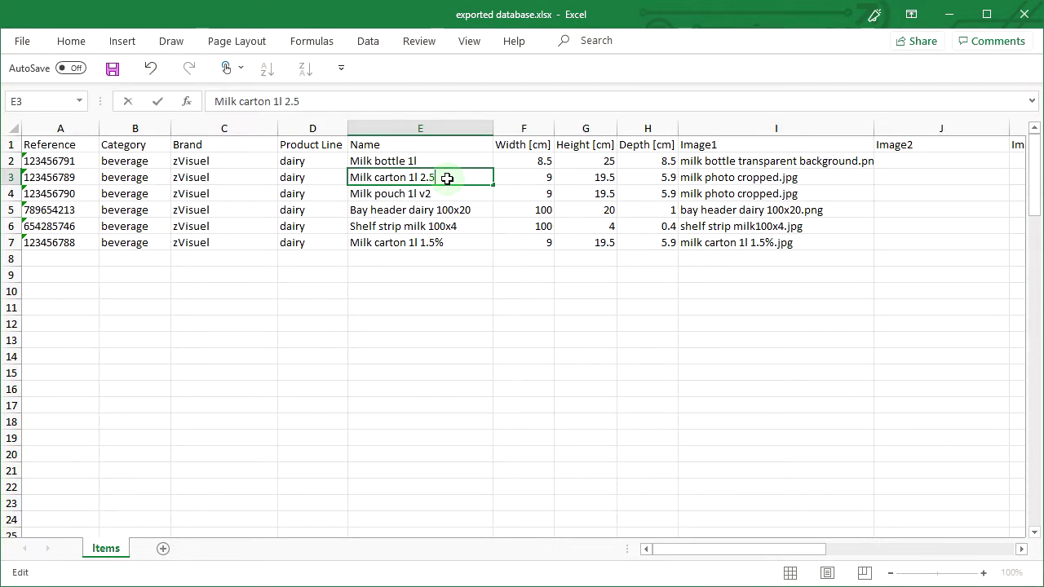
text(%)
key(Return)
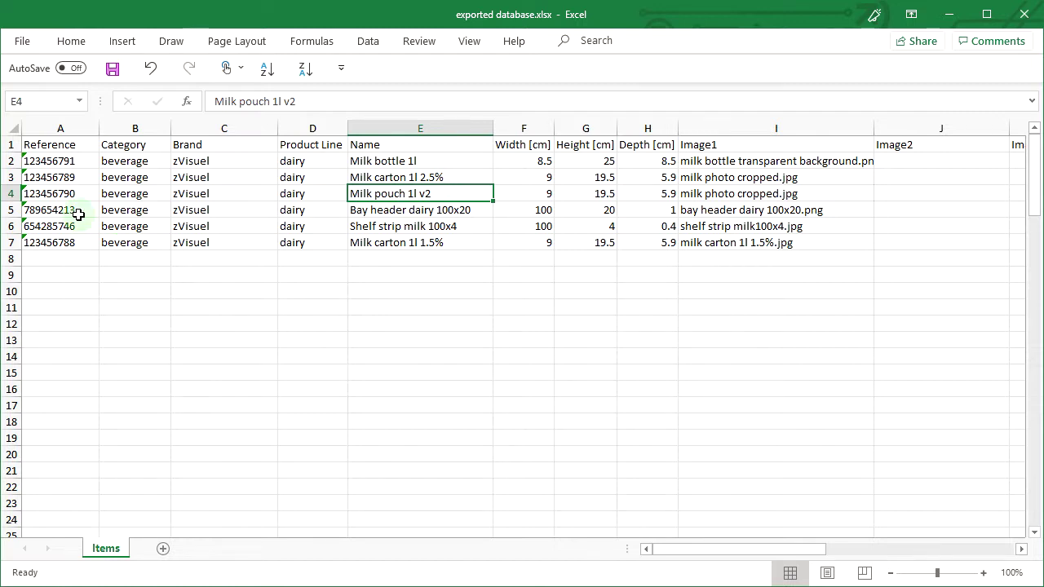
Copy the Bay header dairy 100x20 row into row 8
click(7, 210)
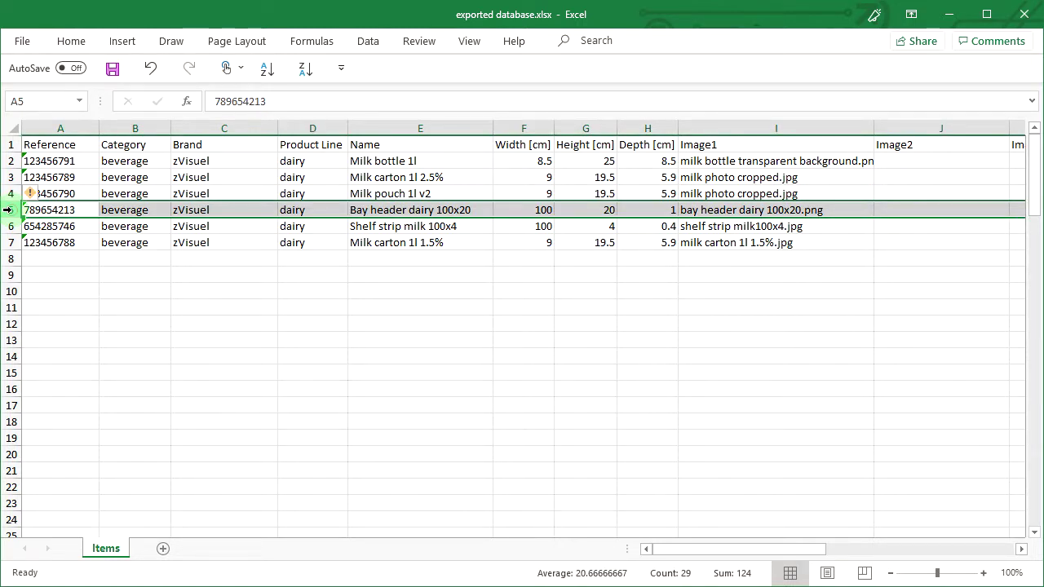
right_click(7, 209)
click(49, 248)
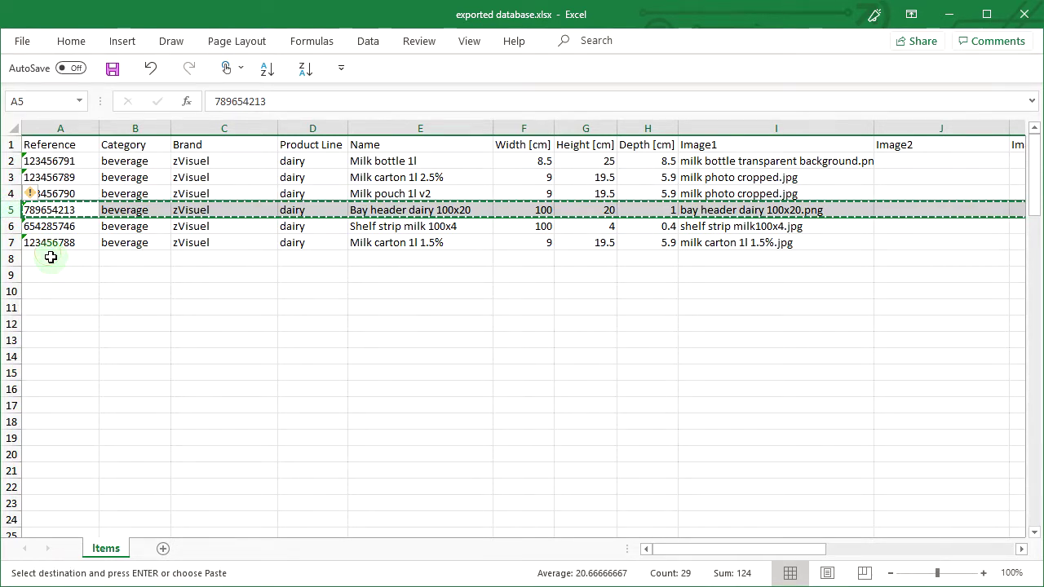
right_click(51, 257)
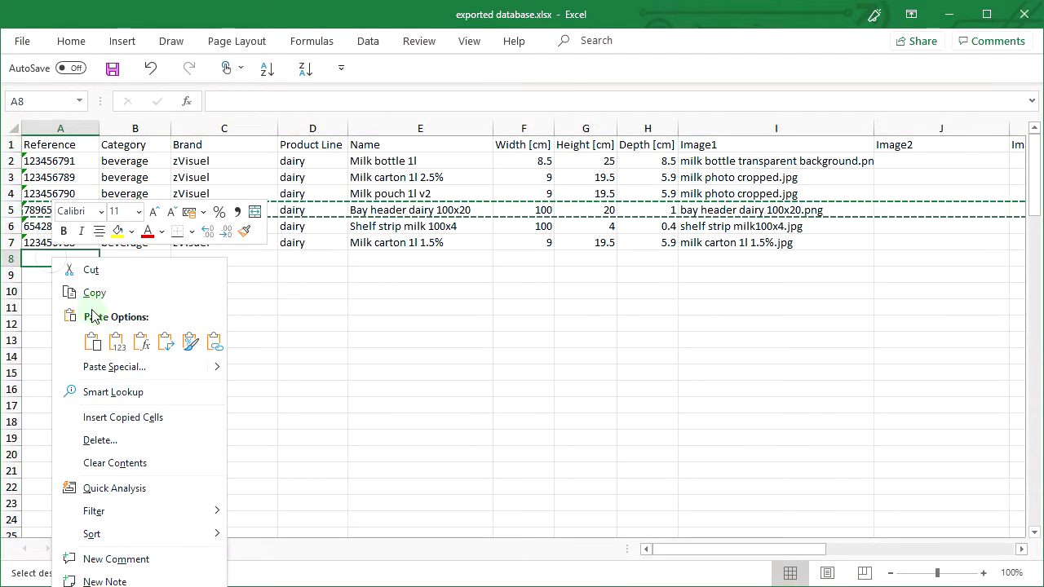
click(92, 341)
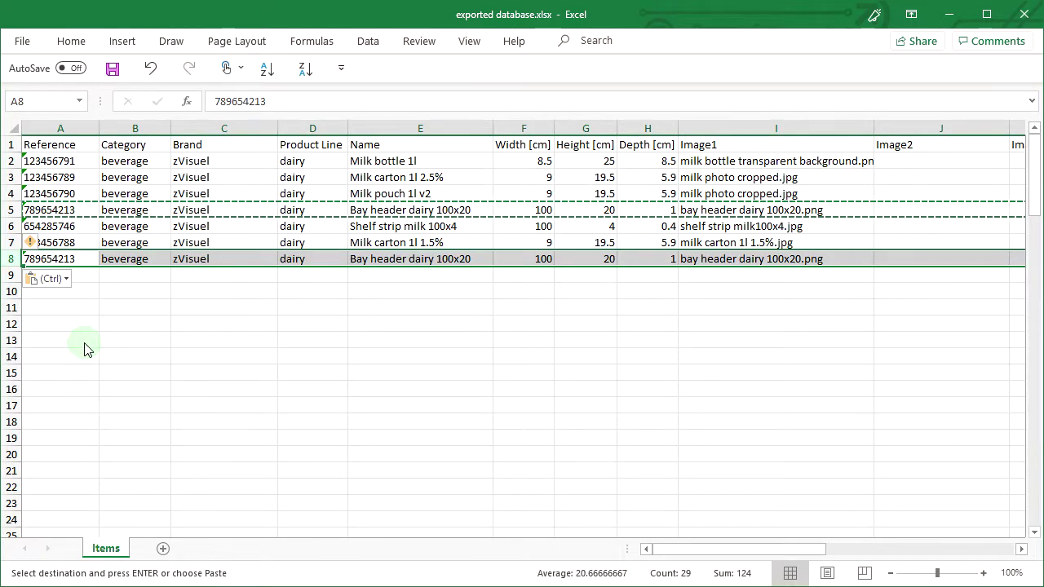
Change row 8's reference to 789654214
double_click(81, 258)
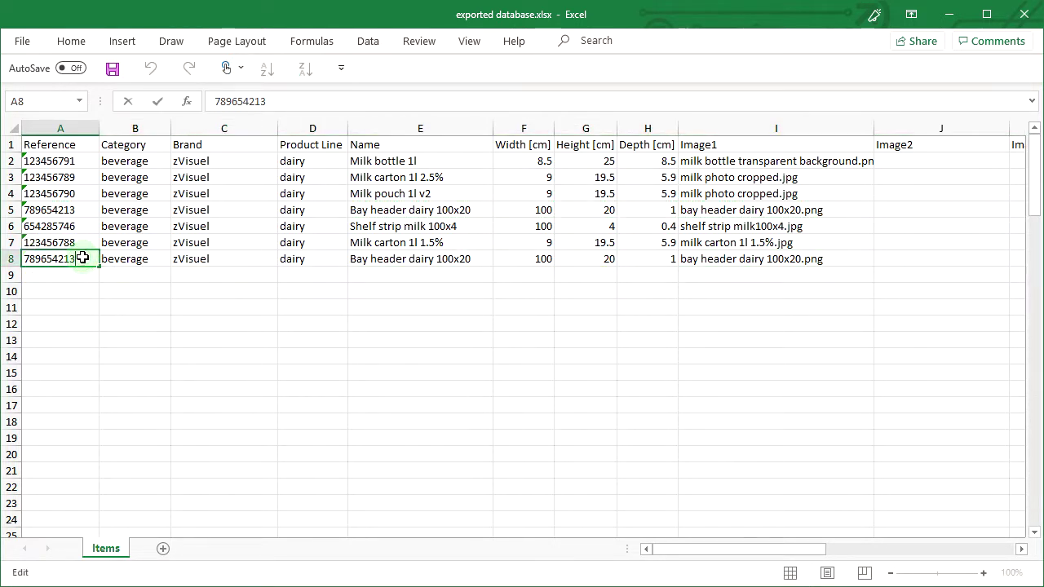
key(BackSpace)
text(4)
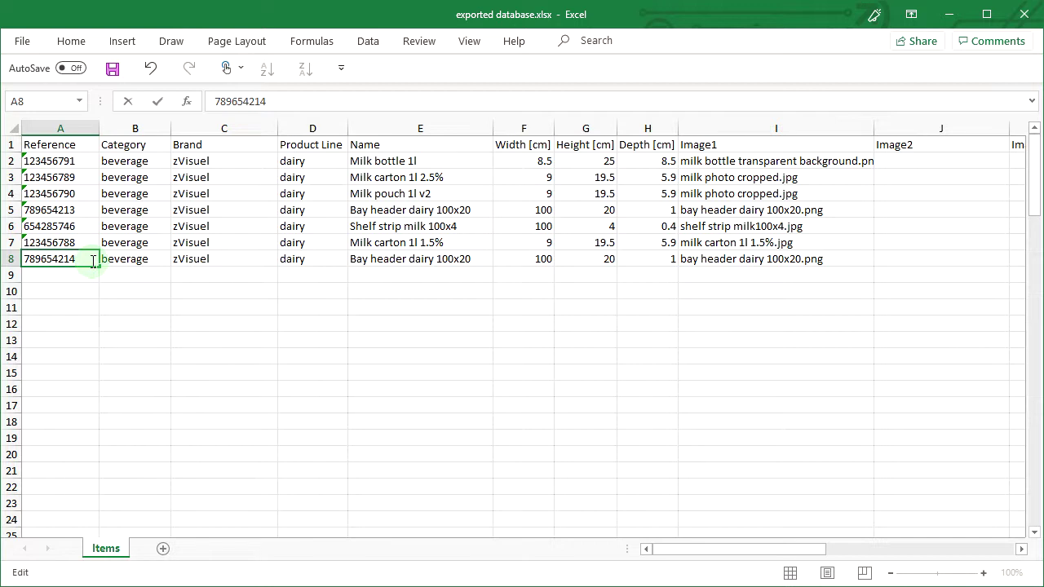
key(Return)
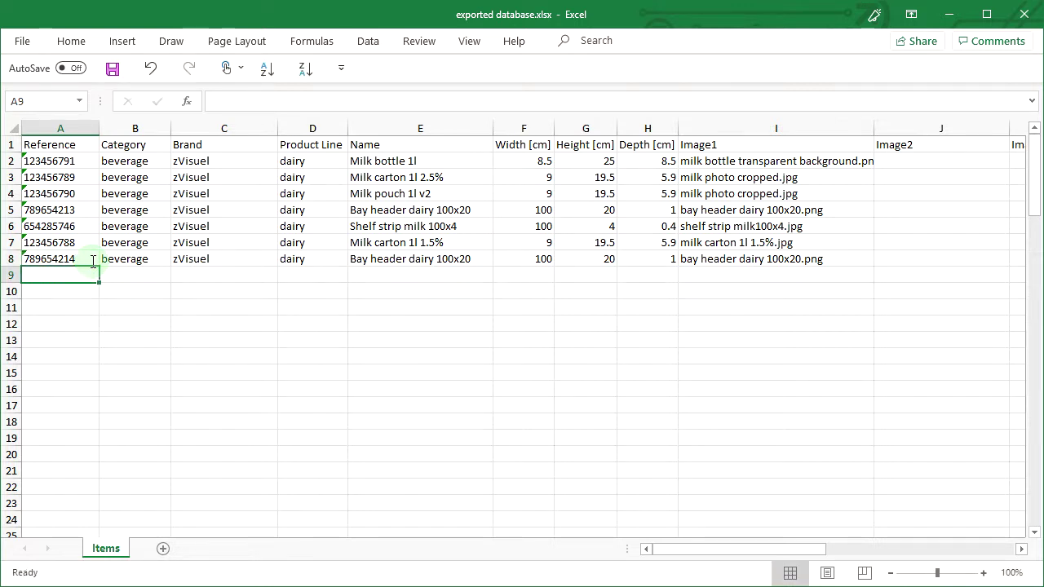
Rename row 8 to 'Bay header dairy 120x20' and set its width to 120
double_click(440, 259)
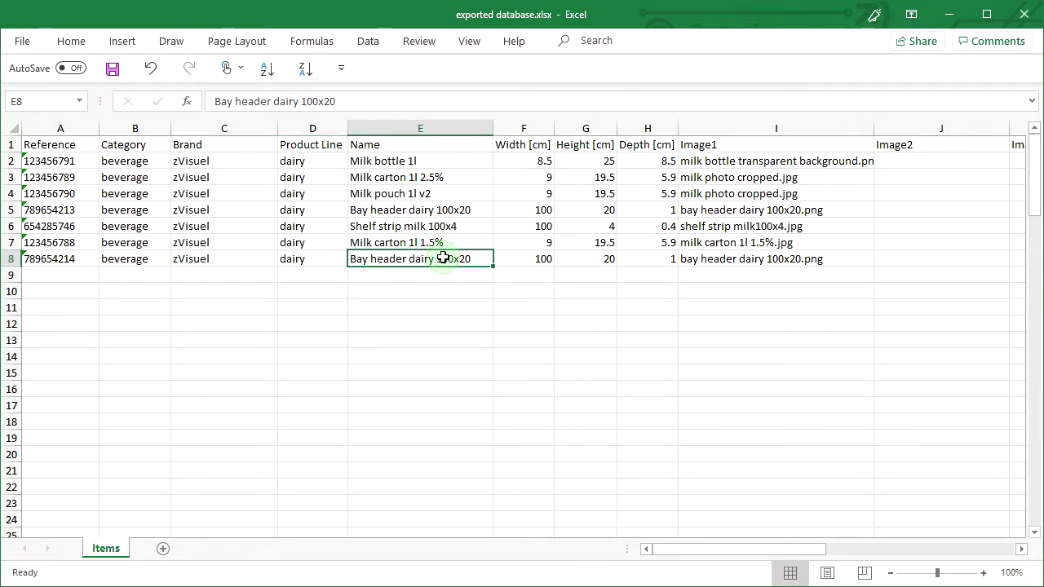
key(Delete)
text(2)
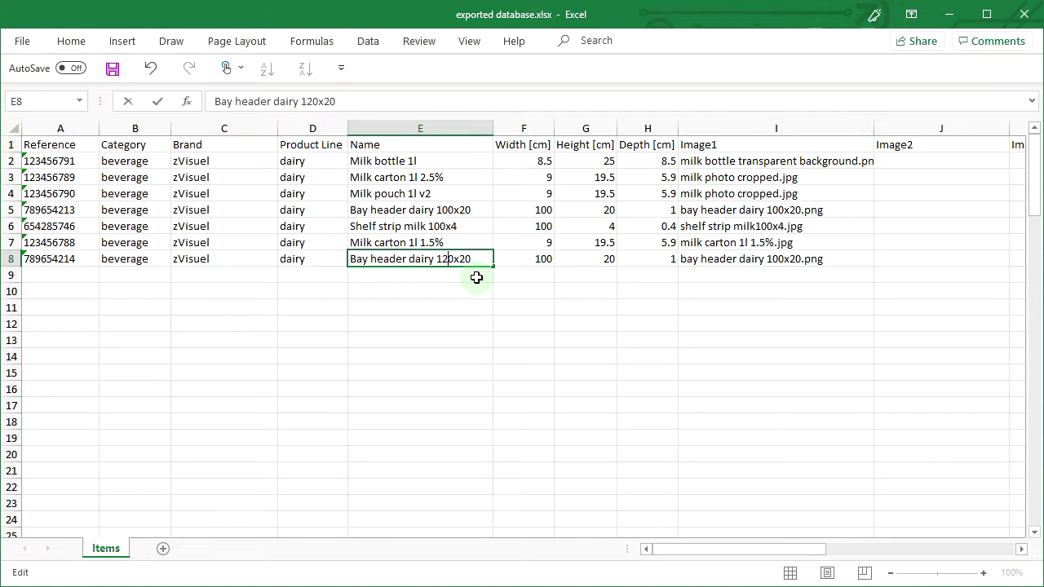
click(538, 258)
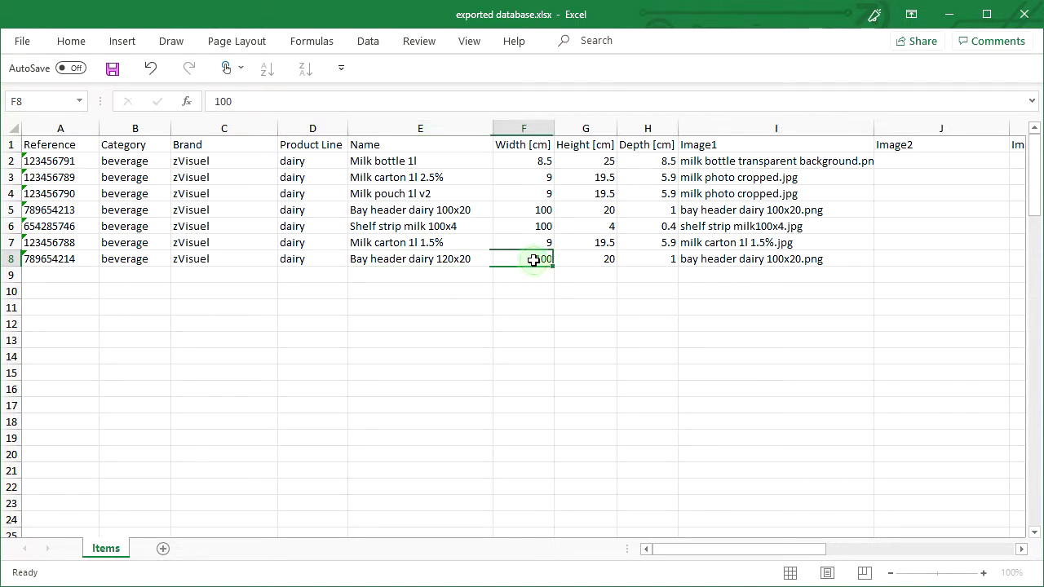
double_click(540, 259)
key(Delete)
text(2)
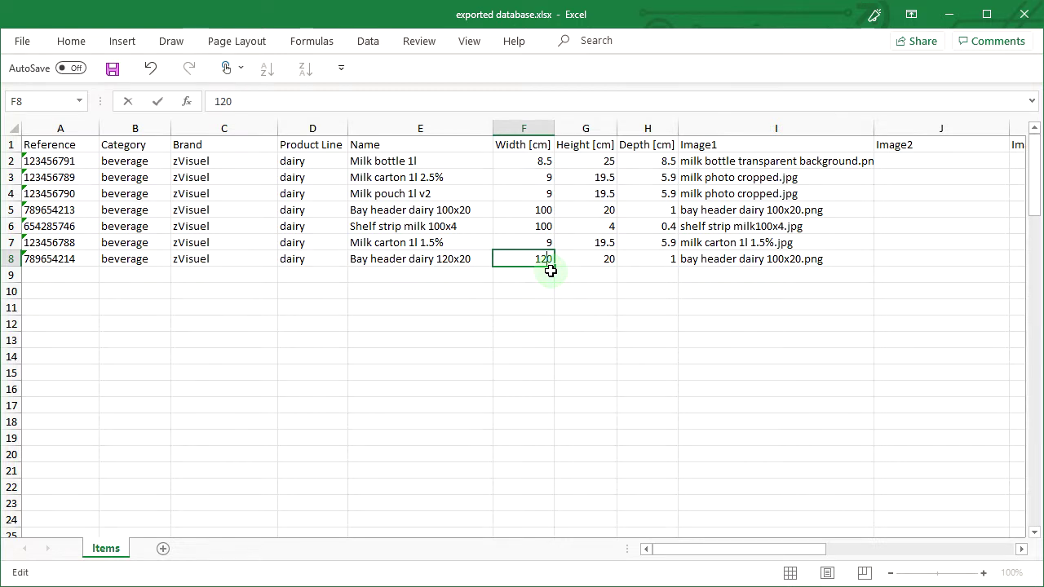
key(Return)
click(11, 259)
drag(685, 550, 889, 555)
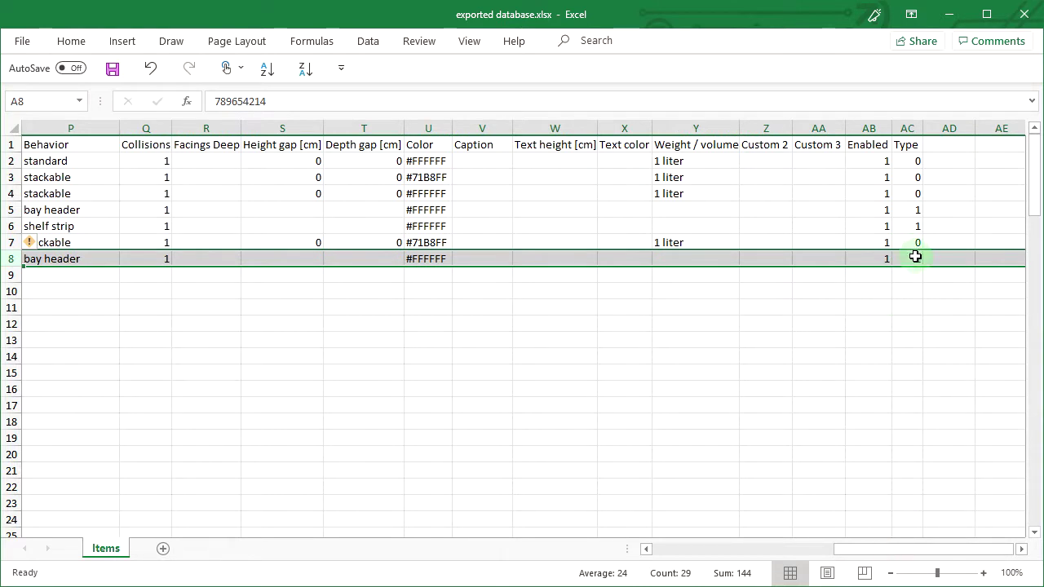
click(915, 256)
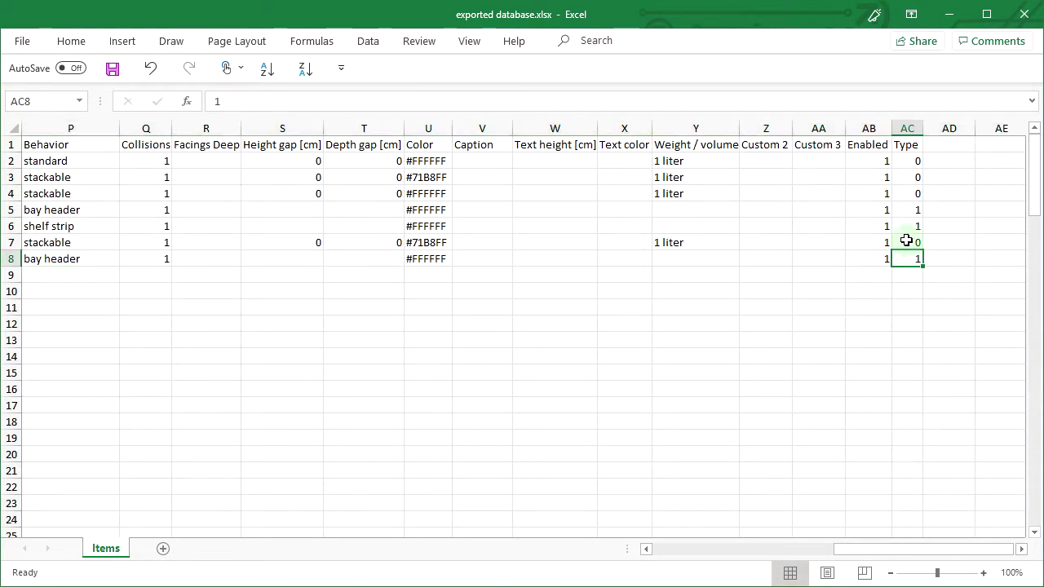
click(906, 241)
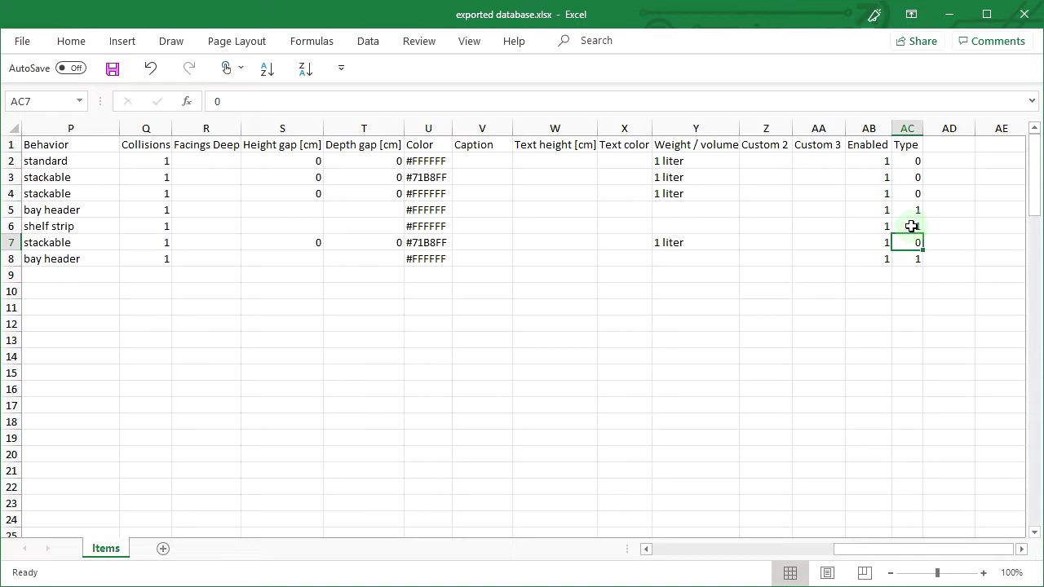
click(910, 226)
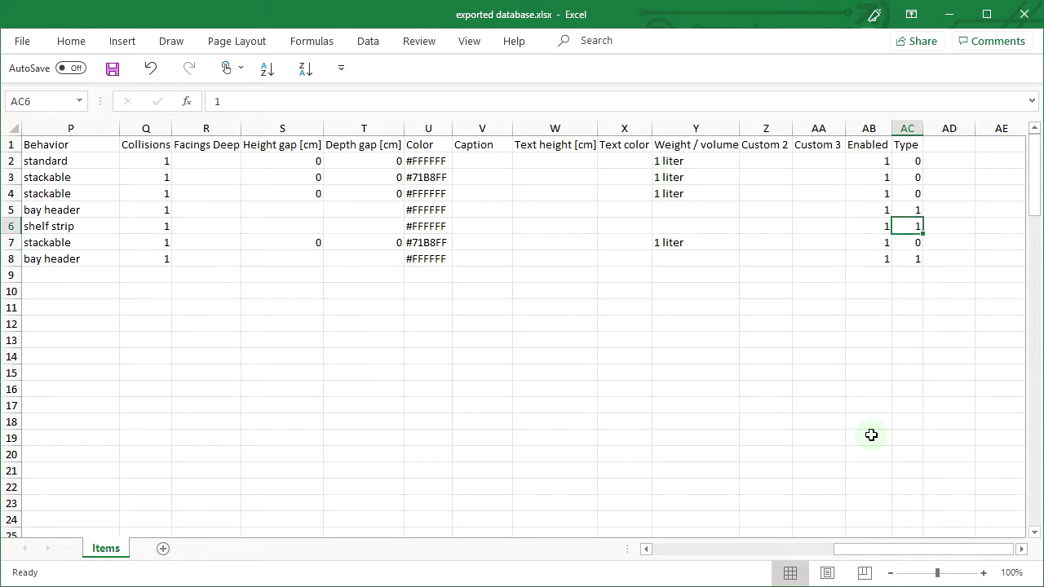
drag(849, 550, 648, 552)
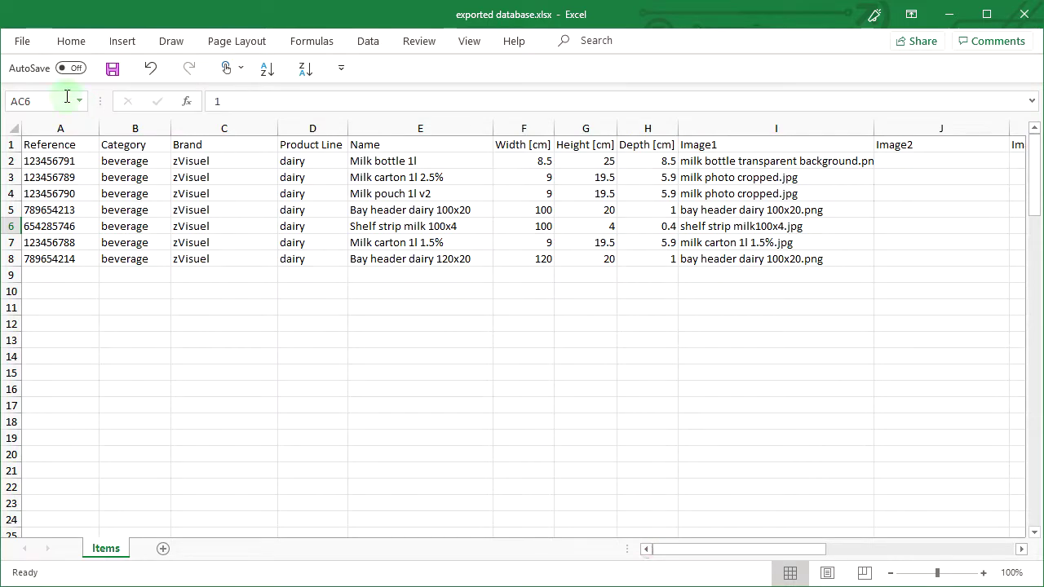
Save As 'database to import' in the downloads folder, replacing 'exported'
click(23, 41)
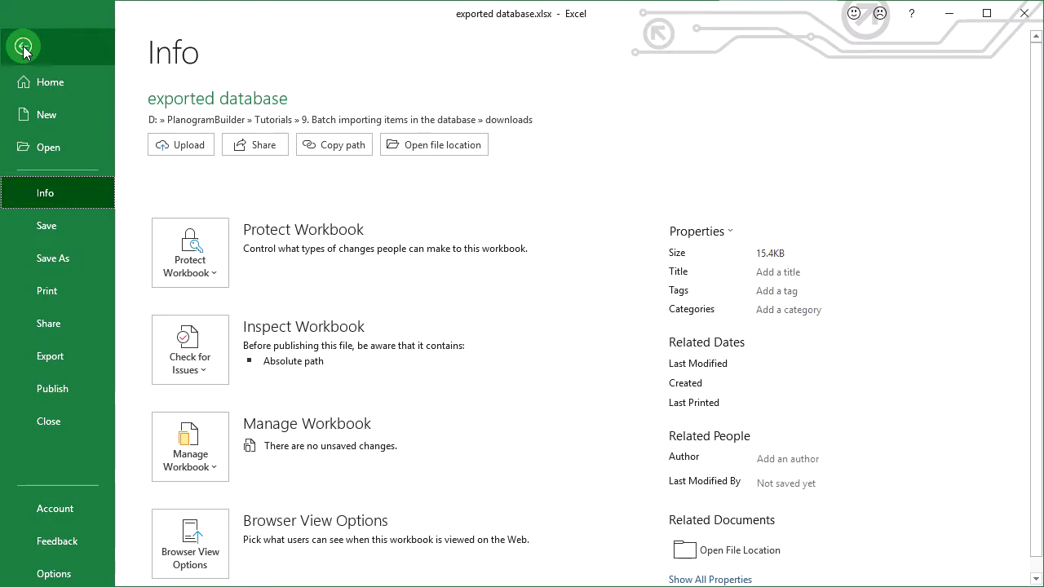
click(55, 260)
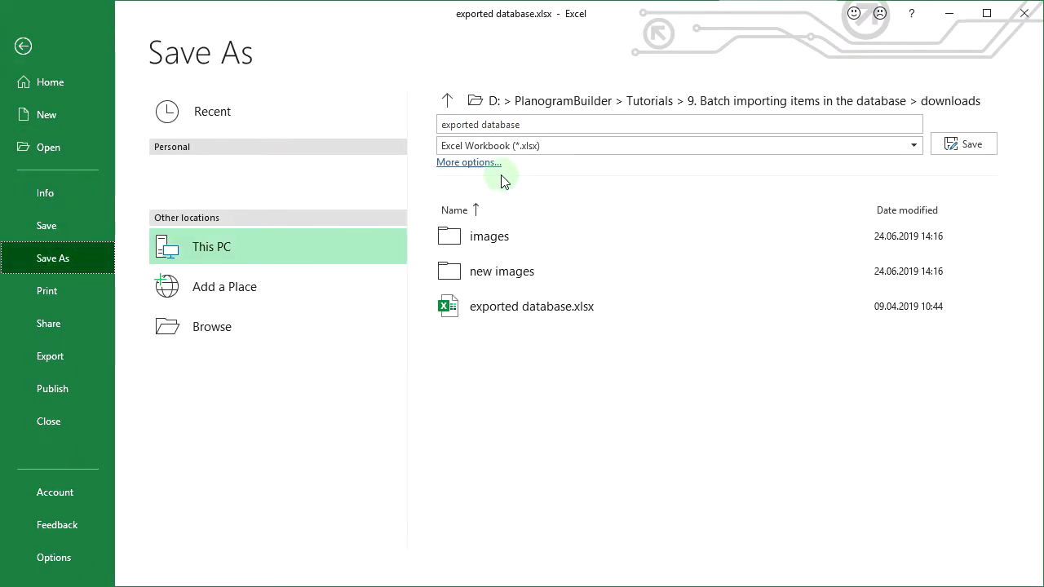
click(524, 124)
drag(479, 125, 419, 128)
key(BackSpace)
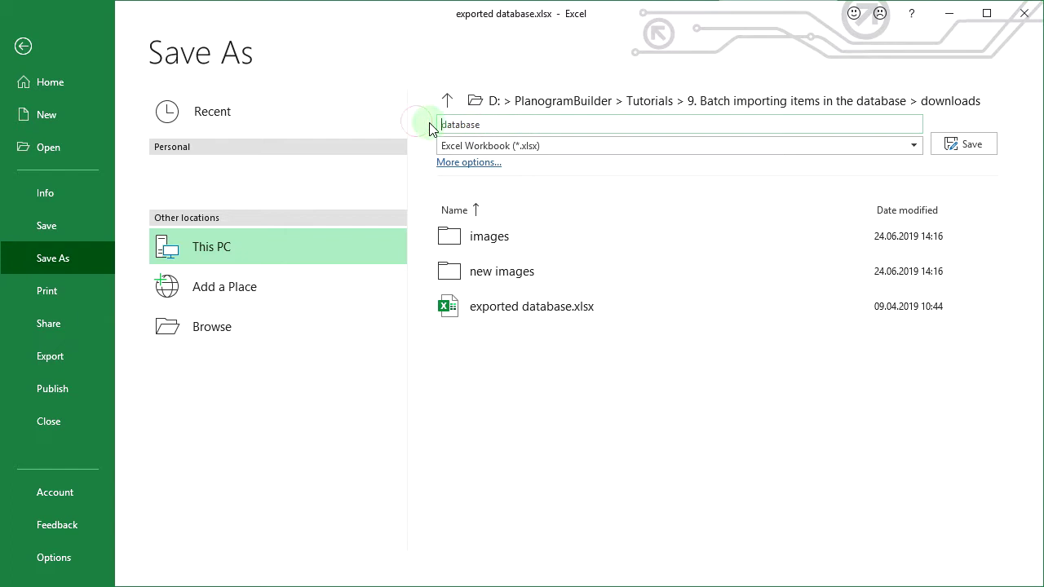
click(517, 127)
text(to import)
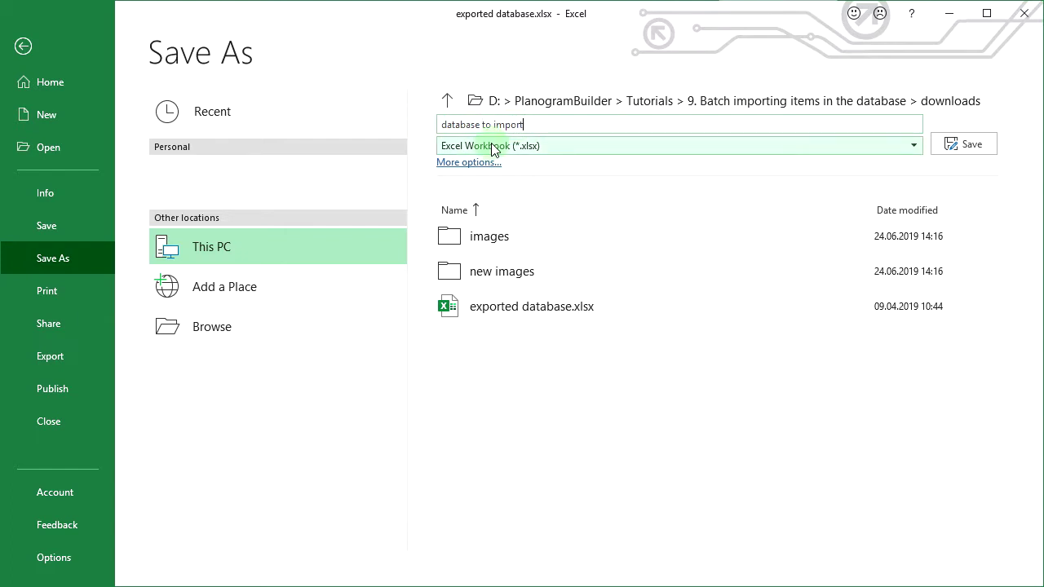
click(959, 144)
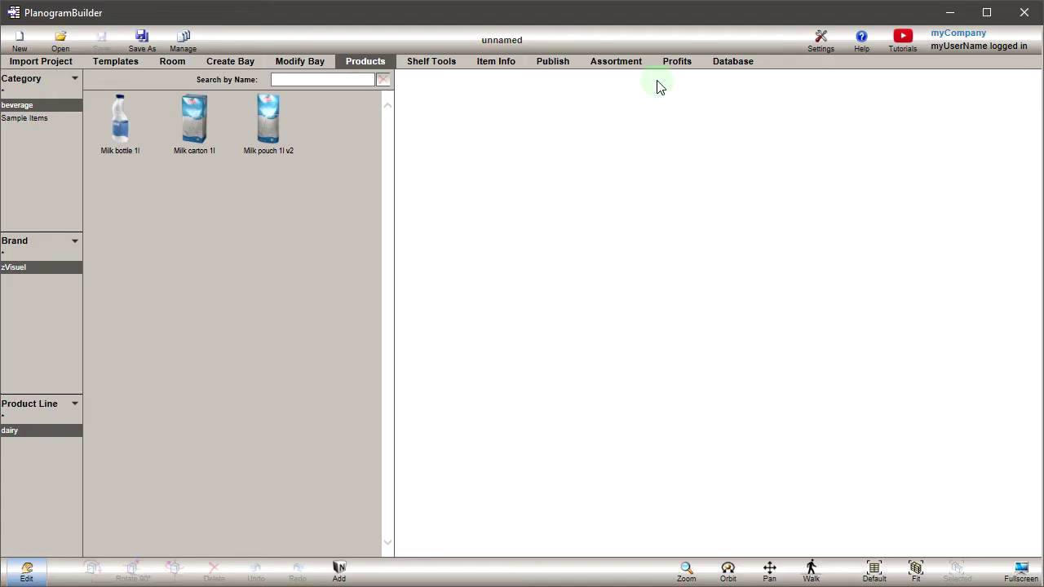
Filter the Database tab's item list to the dairy product line
click(737, 73)
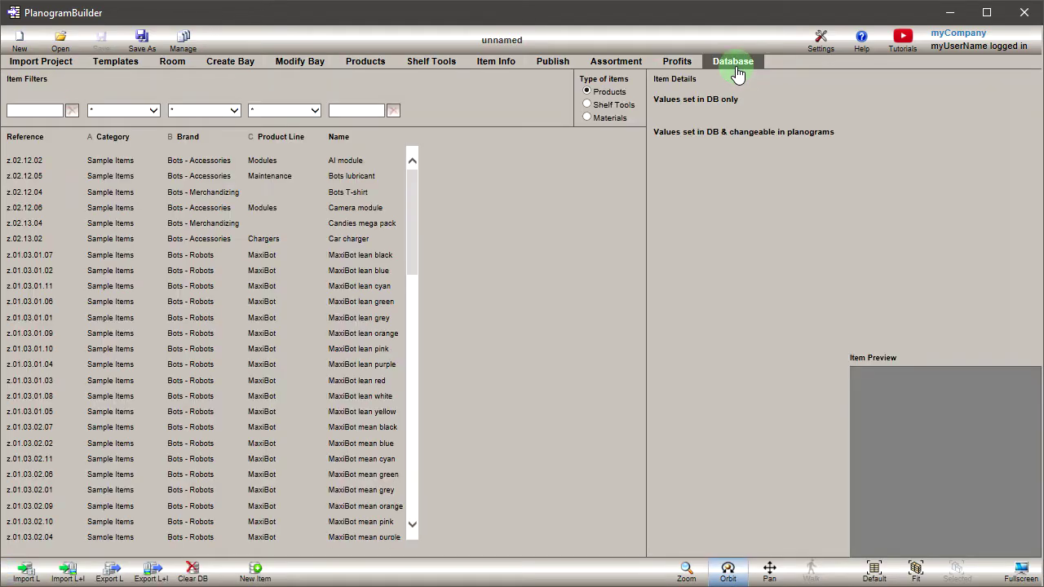
click(298, 111)
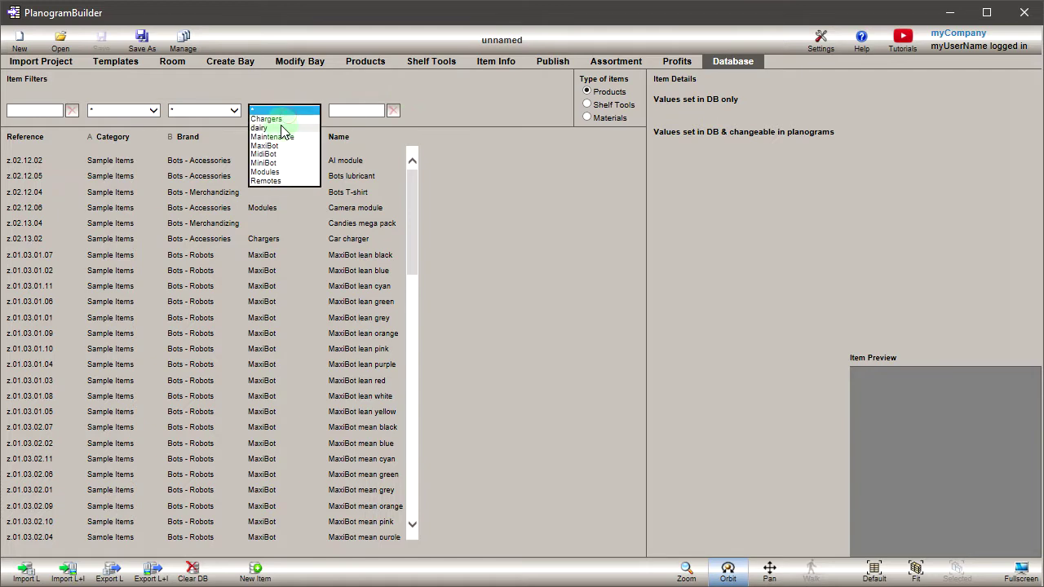
click(278, 128)
click(256, 186)
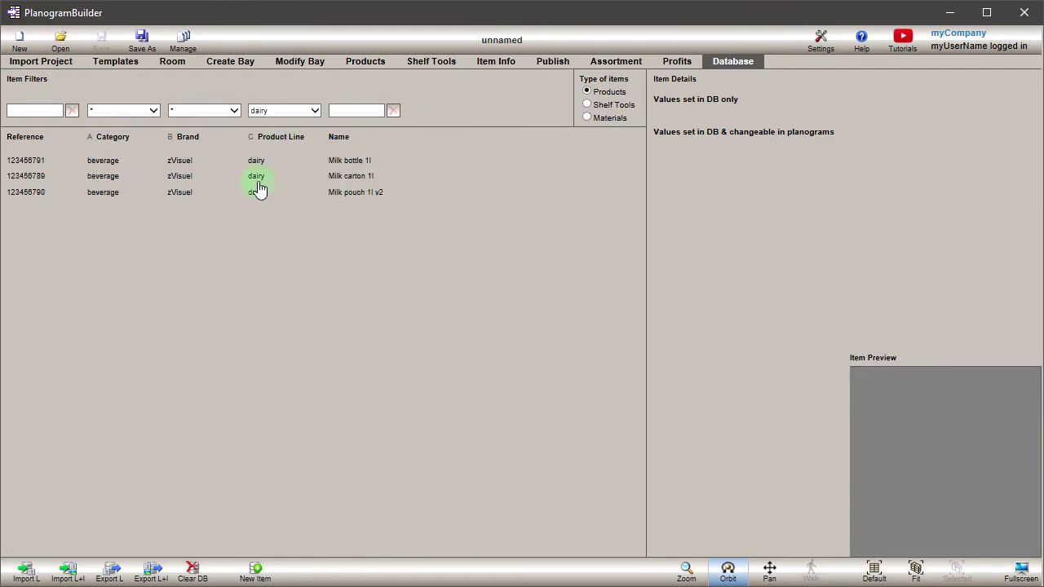
click(90, 553)
Import database to import.xlsx with Import L+I and accept the summary
click(68, 573)
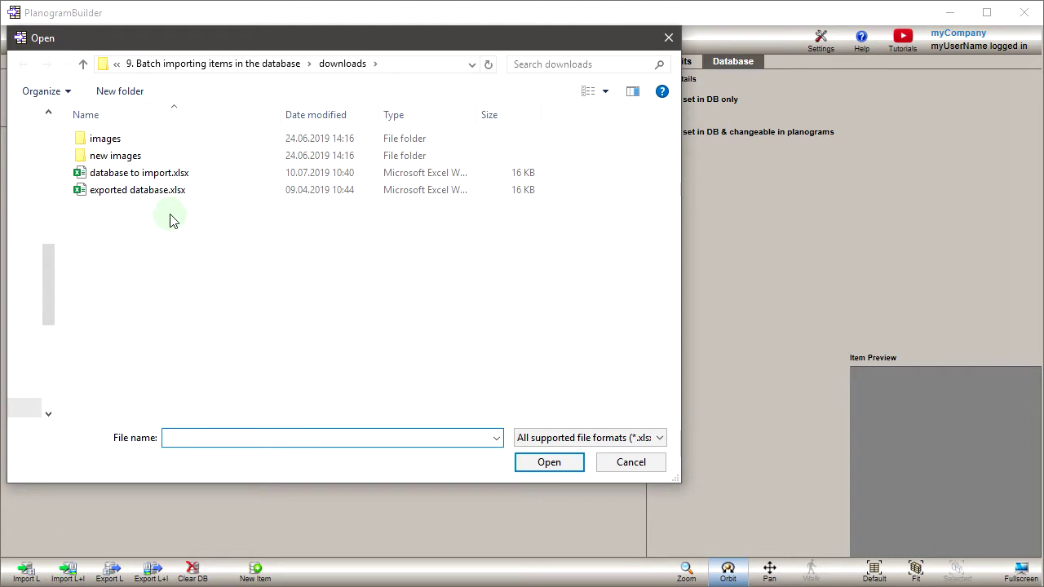
click(165, 176)
click(533, 463)
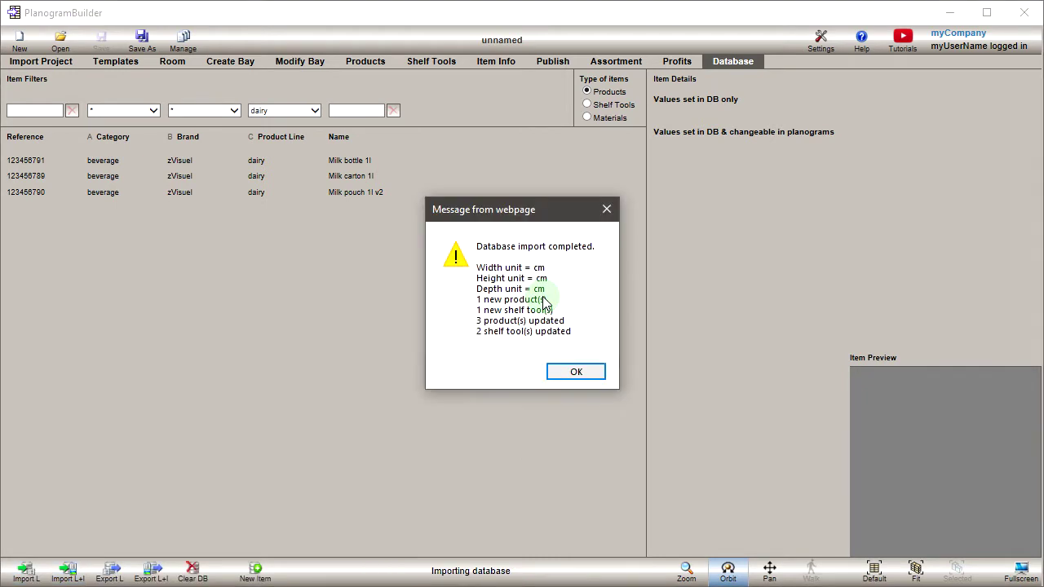
click(577, 371)
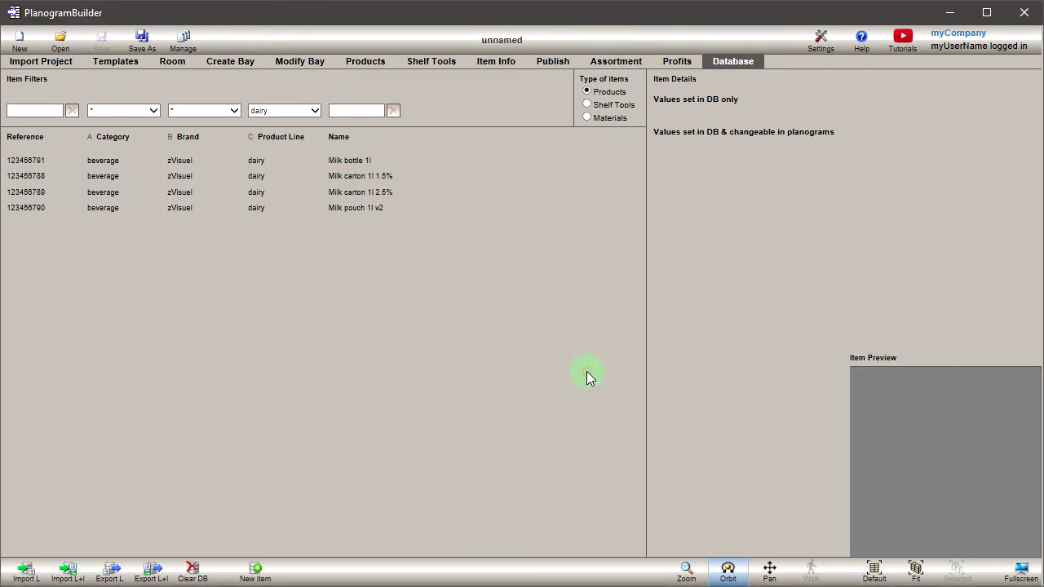
Review Milk carton 1l 2.5%, Milk carton 1l 1.5% and the Bay header dairy 120x20 shelf tool
click(364, 195)
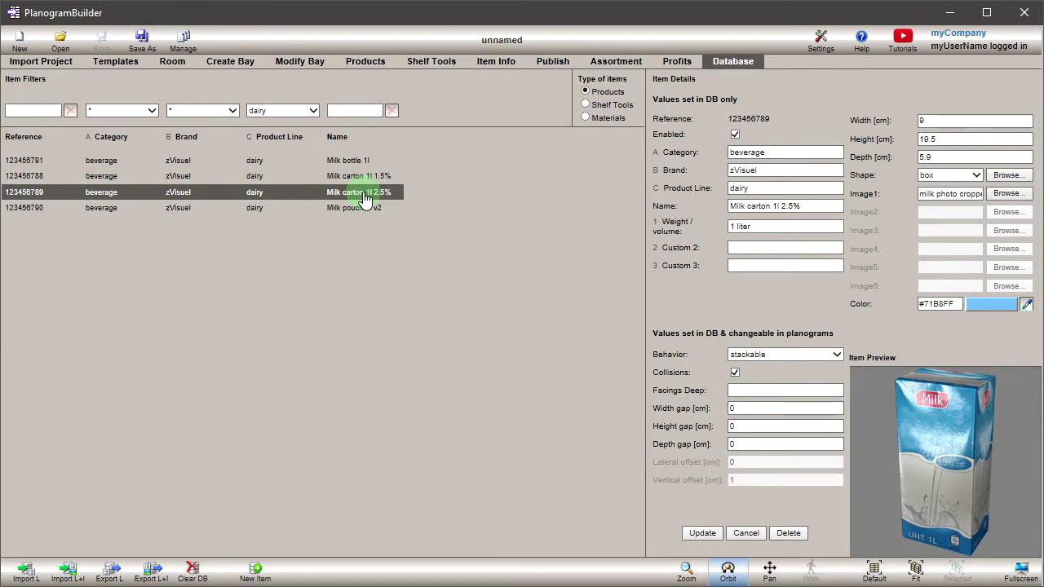
click(357, 179)
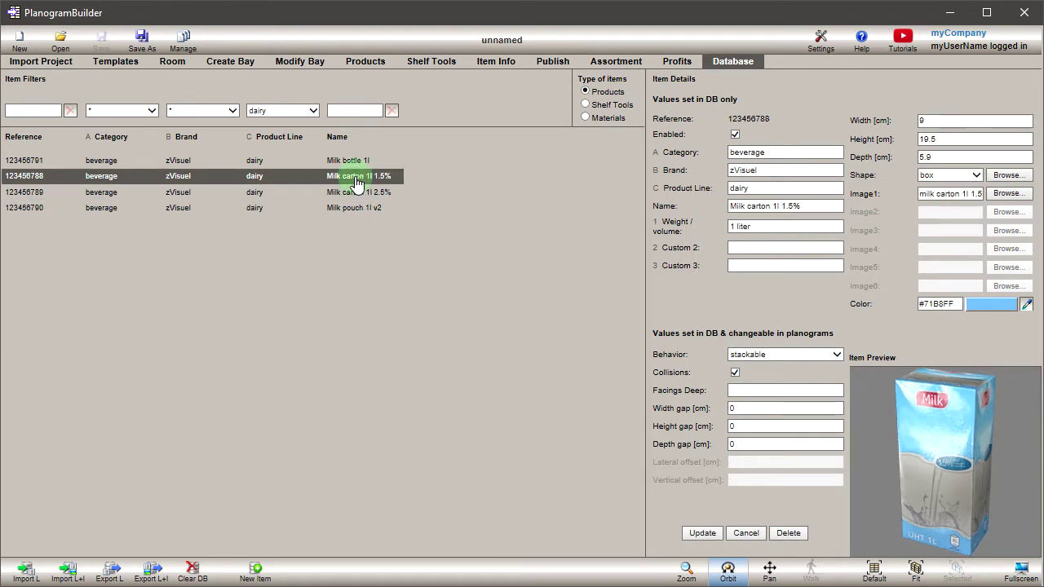
click(587, 106)
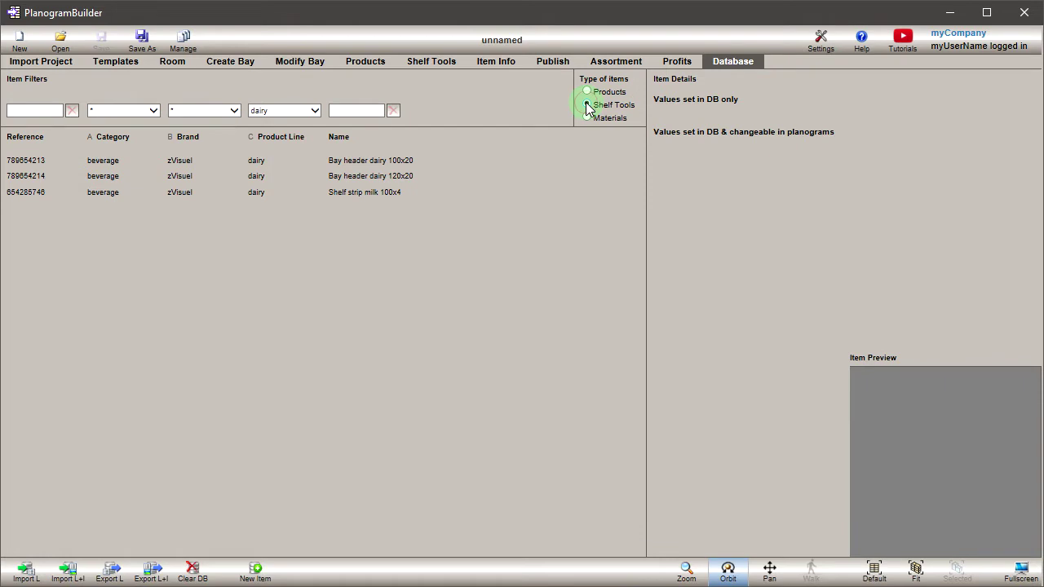
click(355, 178)
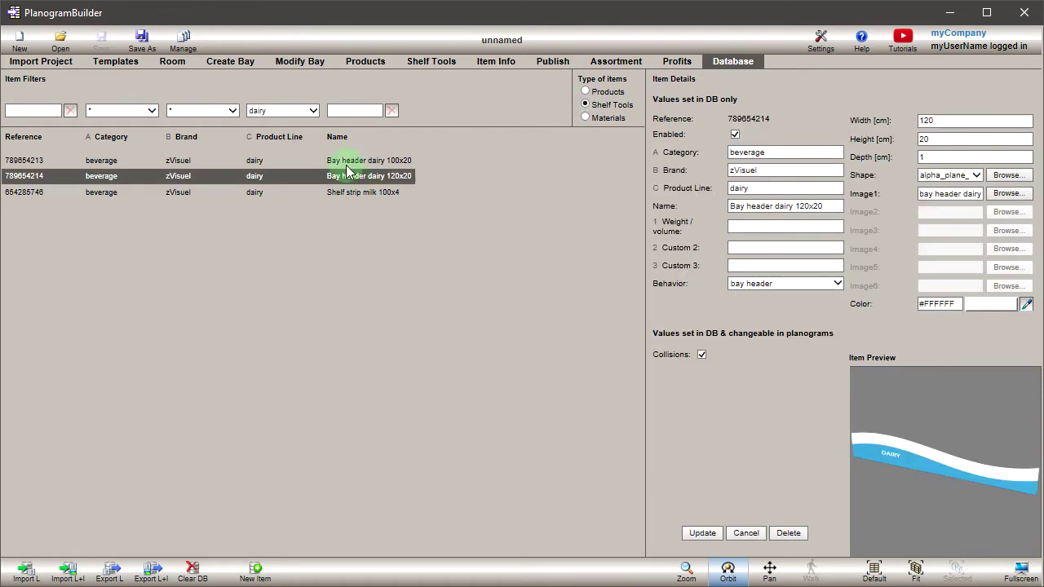
click(228, 66)
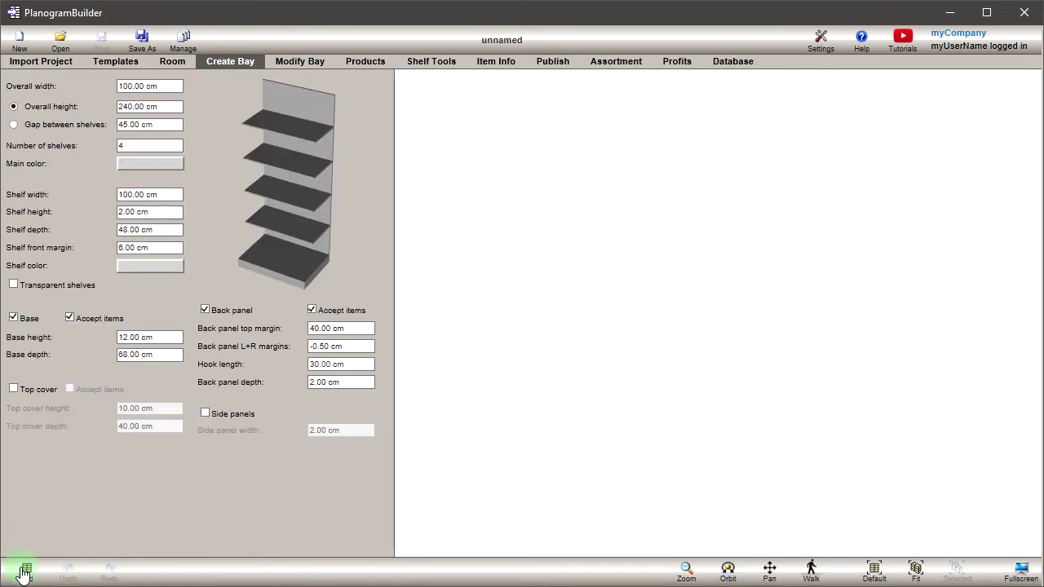
Add a bay and place Milk carton 1l 1.5% and 1l 2.5% side by side on the second shelf
click(25, 569)
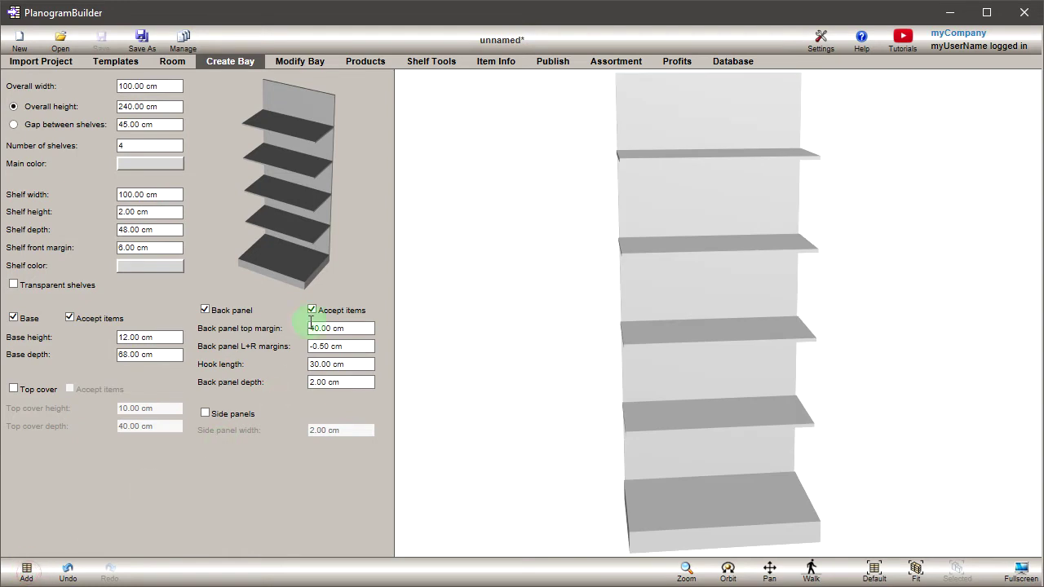
click(366, 62)
drag(198, 128, 647, 230)
drag(268, 120, 807, 228)
Widen the Milk carton 1l 1.5% group to four facings and stack it two high
click(645, 228)
drag(652, 233, 711, 235)
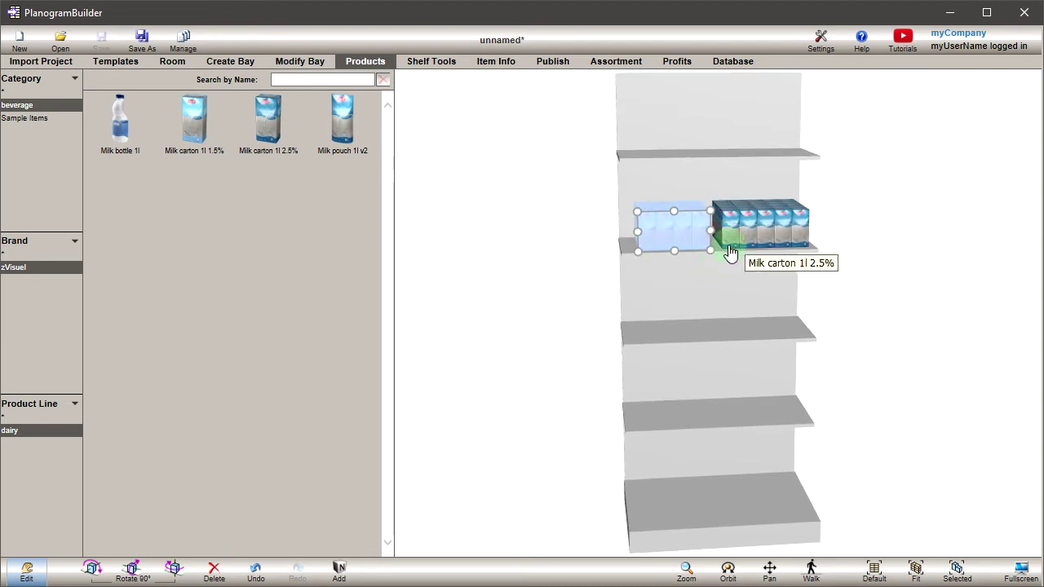
click(724, 245)
drag(603, 177, 795, 233)
click(956, 570)
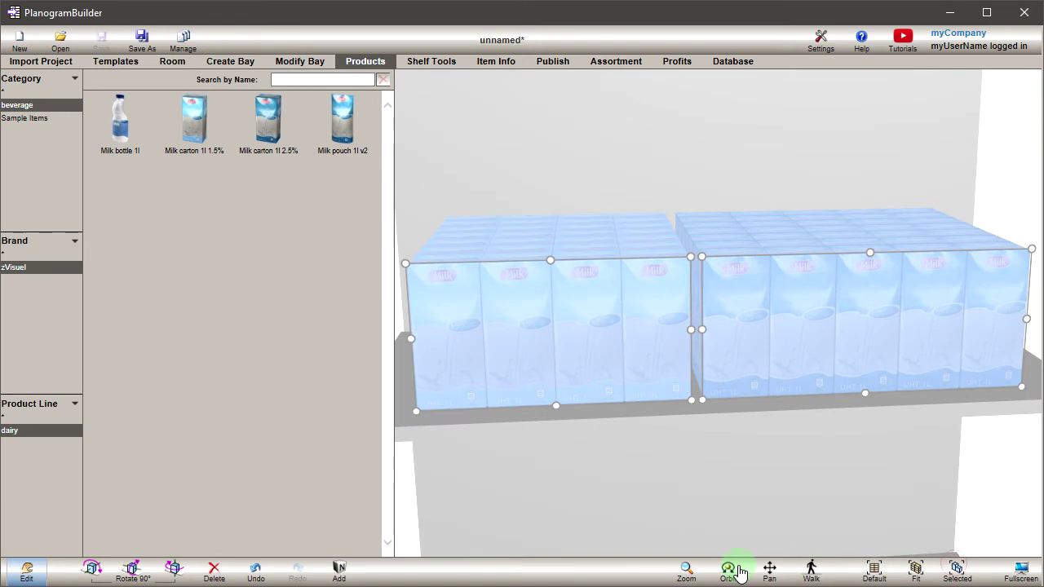
click(692, 505)
click(560, 272)
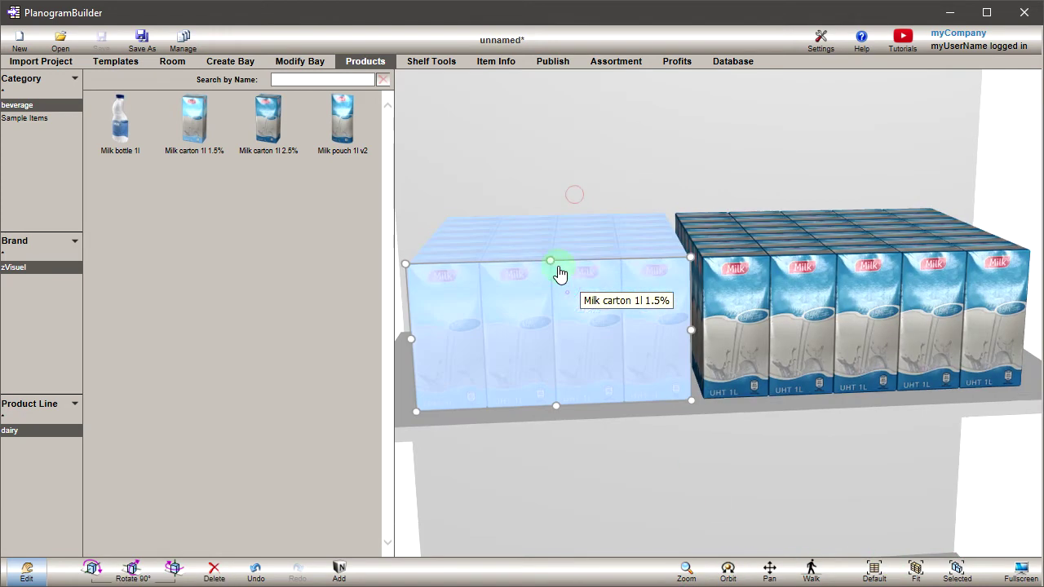